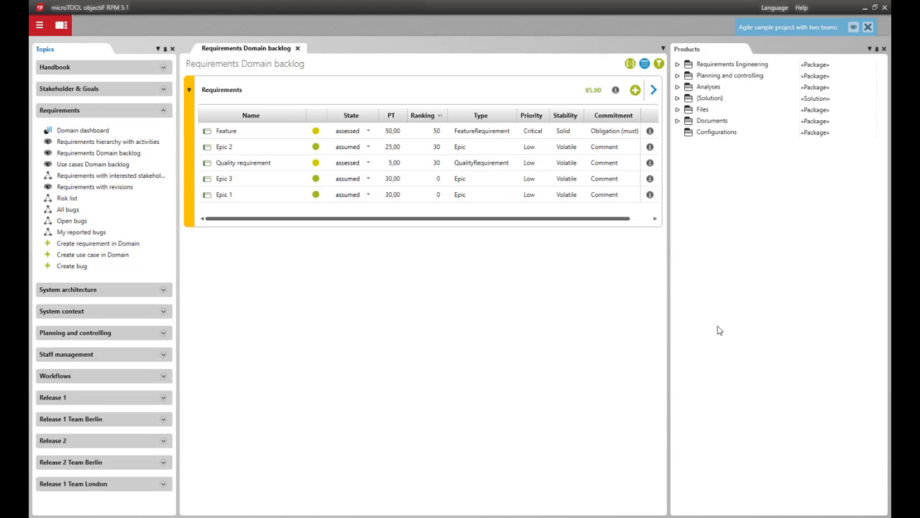
Show the project's stereotypes list and enlarge its area.
click(853, 27)
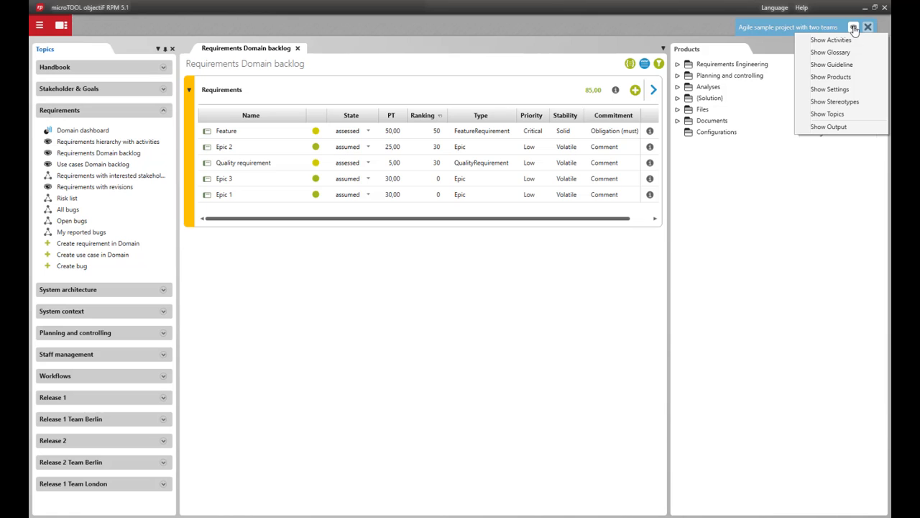
click(835, 102)
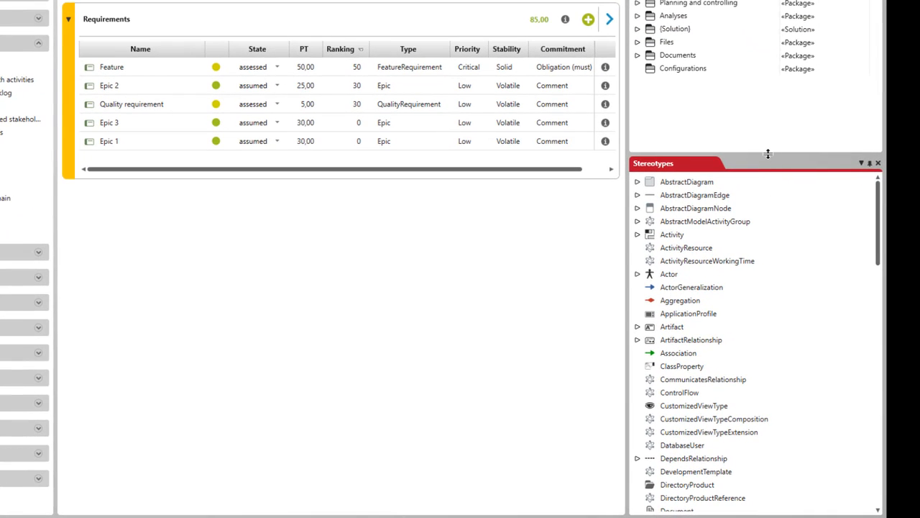
drag(769, 153, 772, 128)
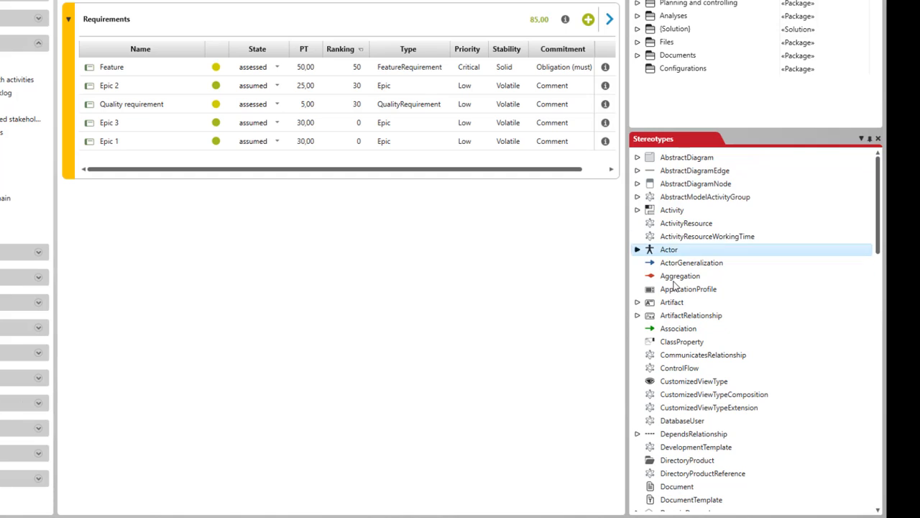
Create a new stereotype under Artifact and name it "Acceptance criterion".
click(650, 303)
click(637, 302)
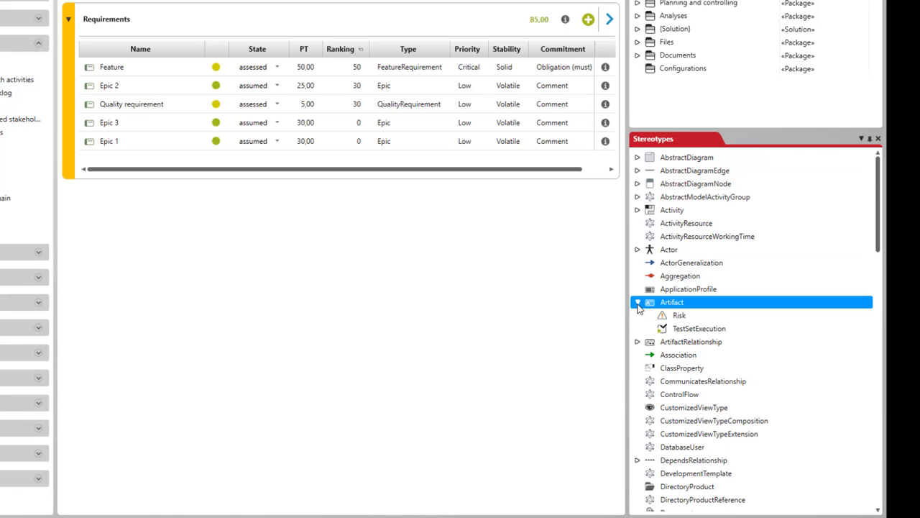
right_click(676, 308)
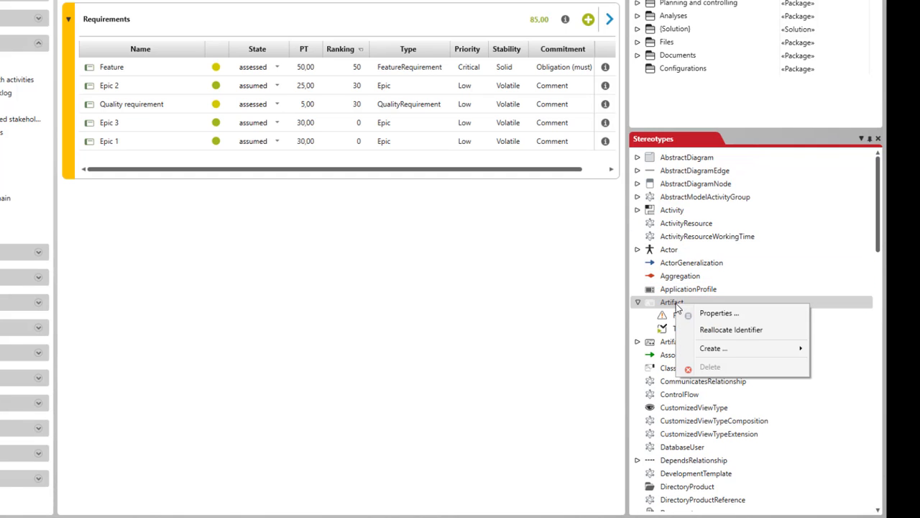
mouse_move(728, 351)
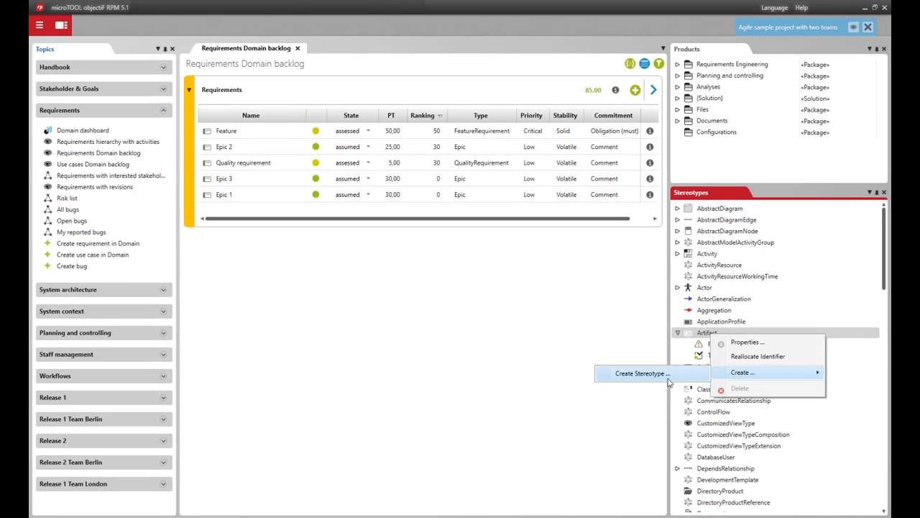
click(631, 369)
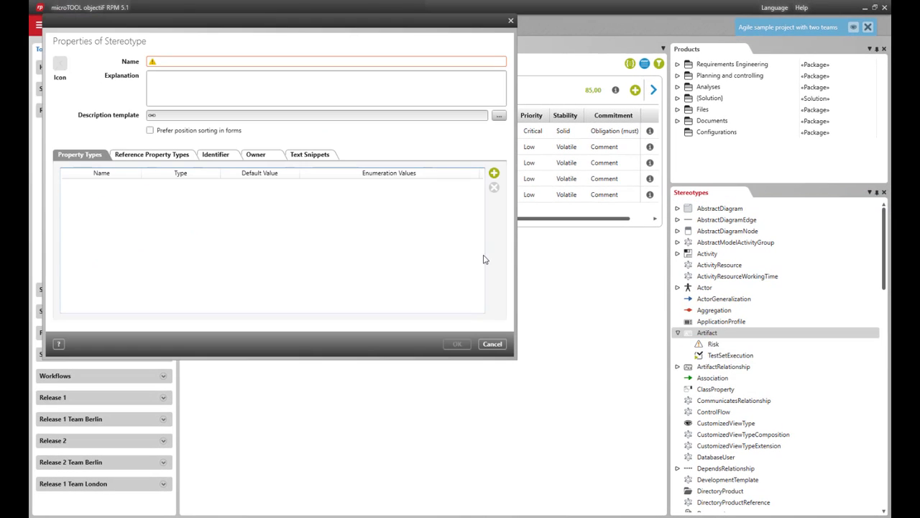
drag(349, 26, 440, 107)
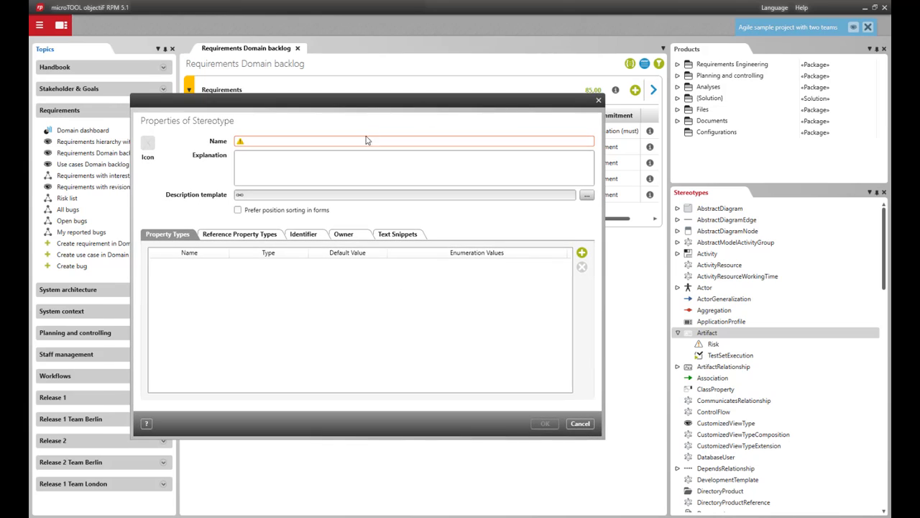
click(362, 141)
text(Acceptan)
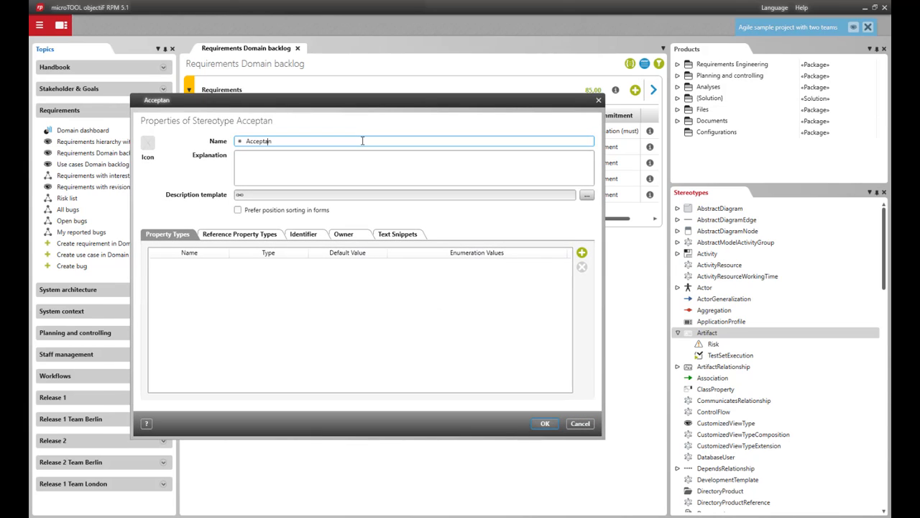
text(ce criterion)
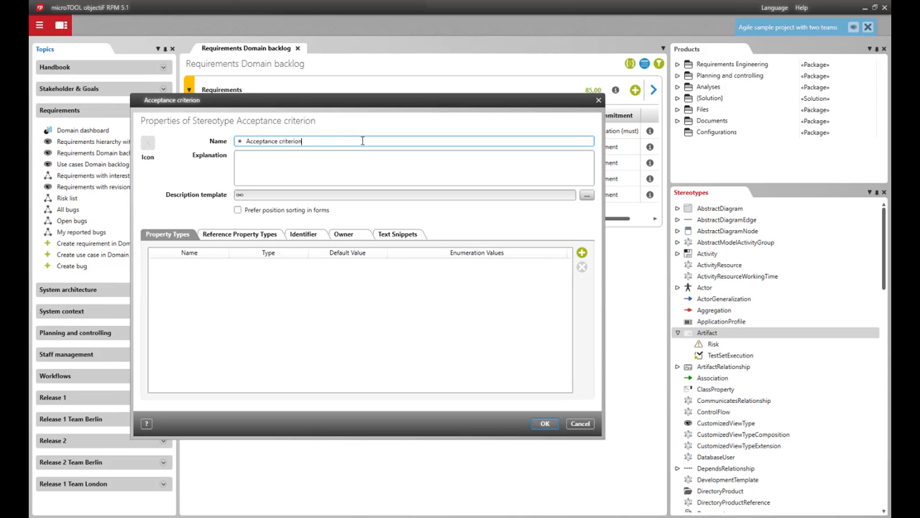
Add a property type named Description to the stereotype, with type LargeText and default value RTF.
click(582, 253)
click(212, 265)
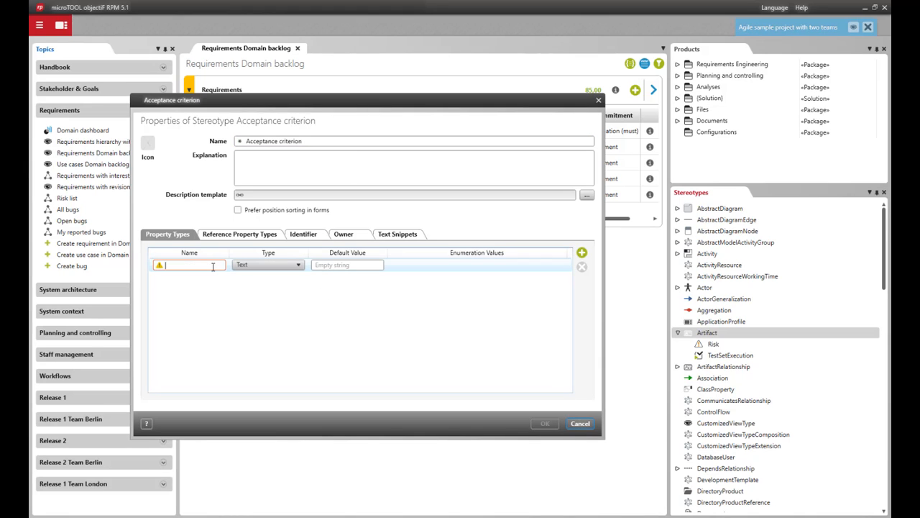
text(Description)
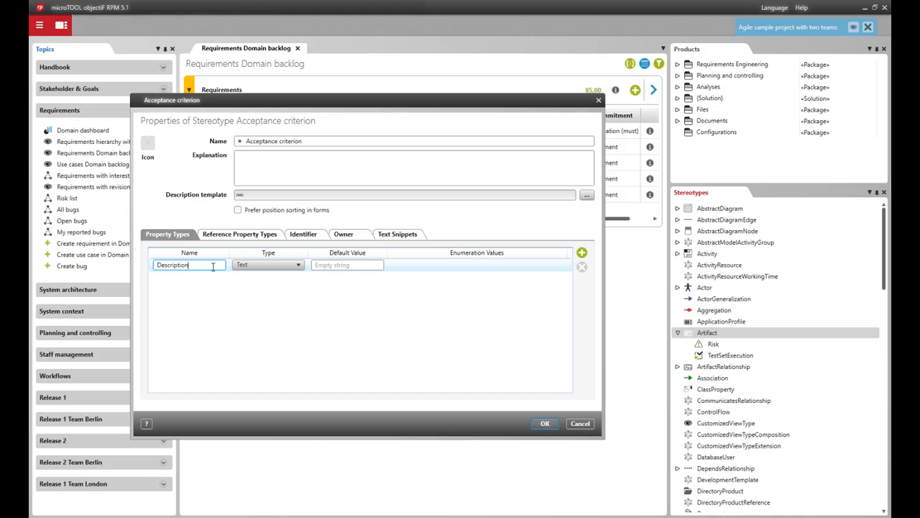
click(287, 265)
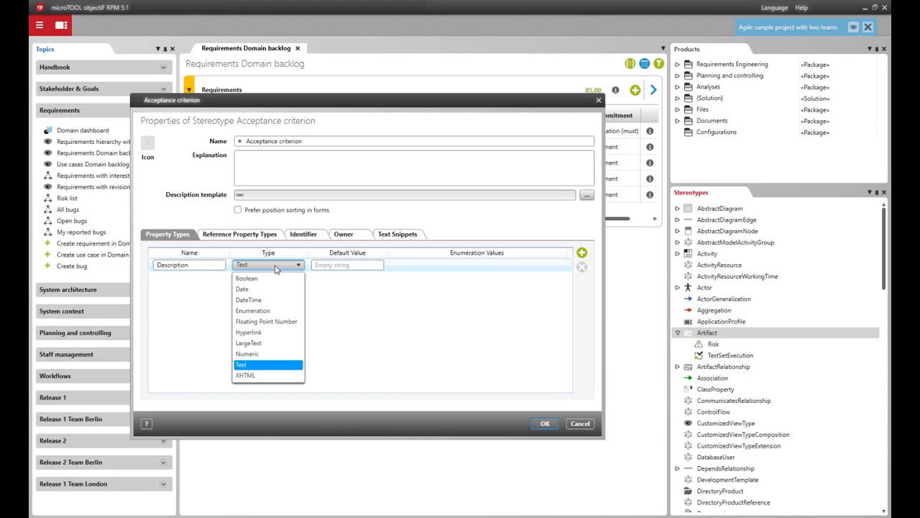
click(274, 347)
click(338, 266)
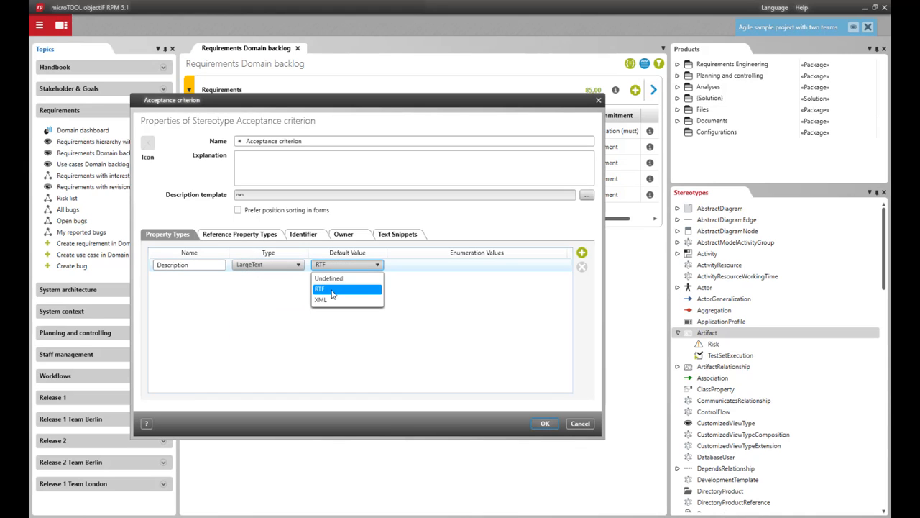
click(332, 290)
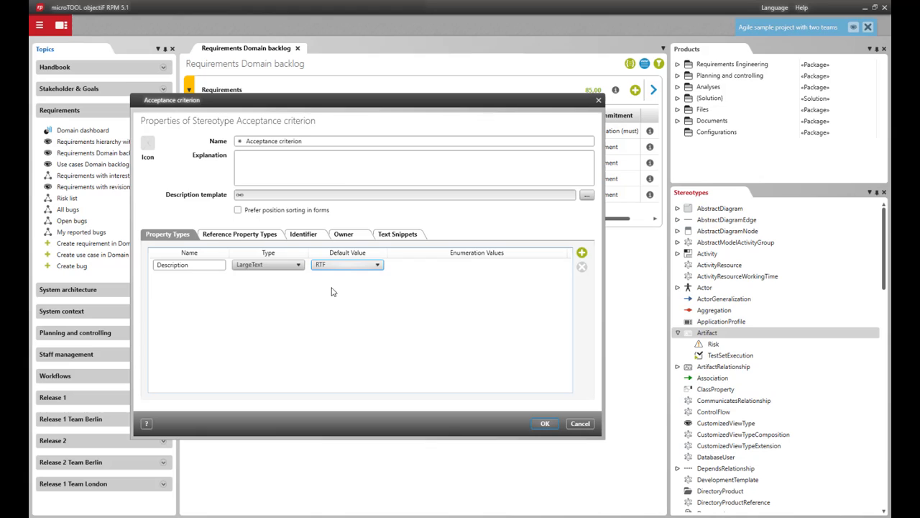
Set Package as the owner under which the Acceptance criterion artifact can be created, and save the stereotype.
click(343, 235)
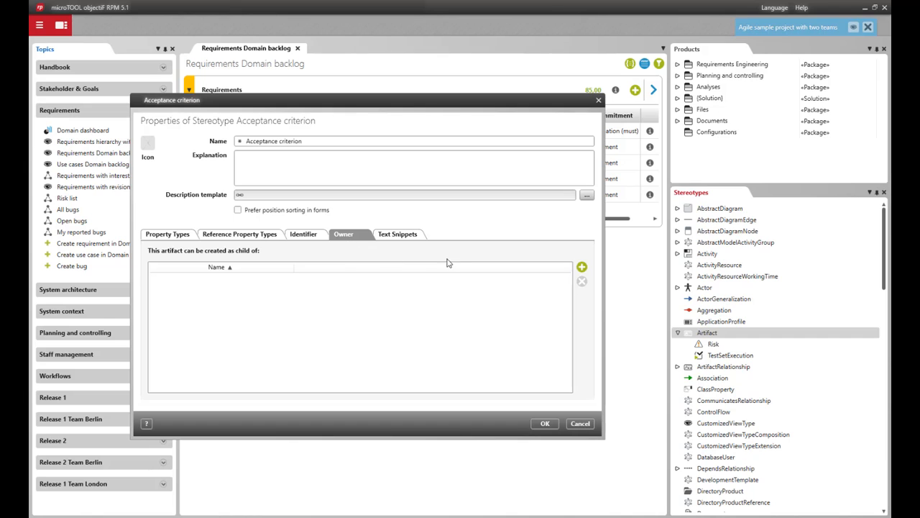
click(582, 267)
drag(181, 85, 302, 94)
scroll(290, 243, down, 2)
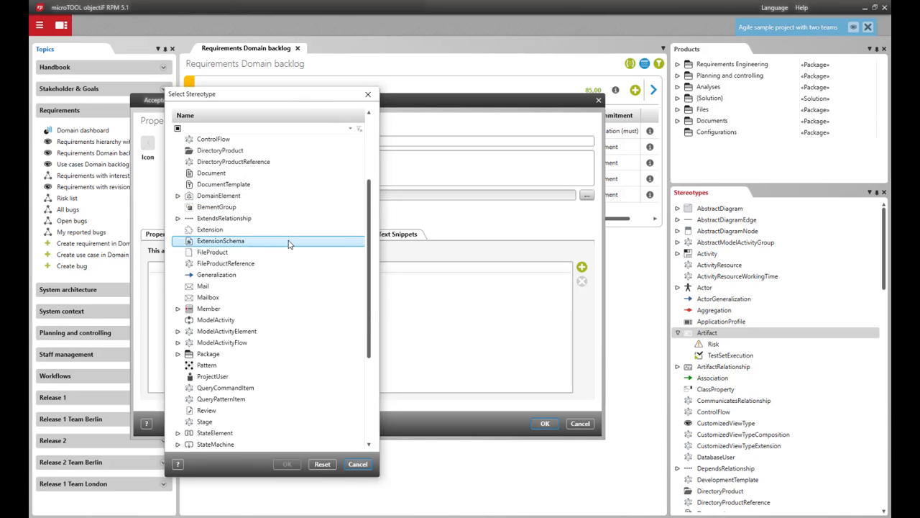
click(223, 355)
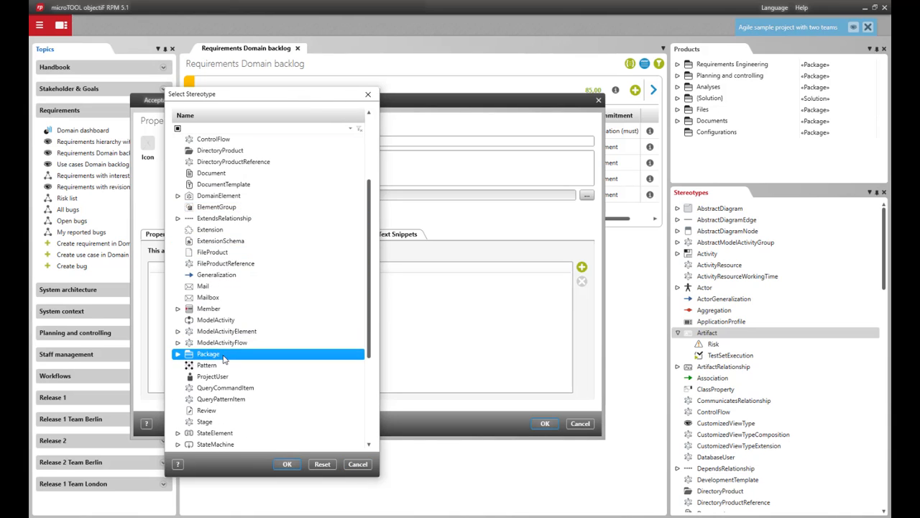
click(287, 463)
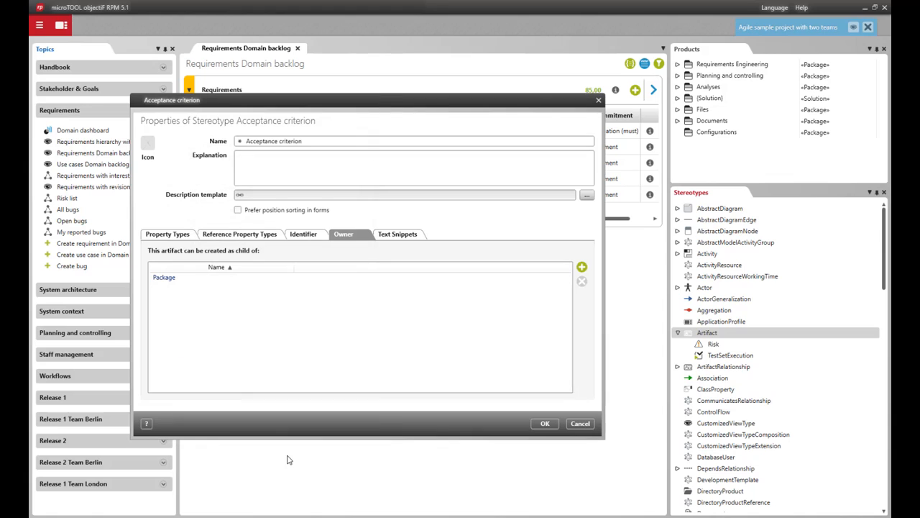
click(542, 423)
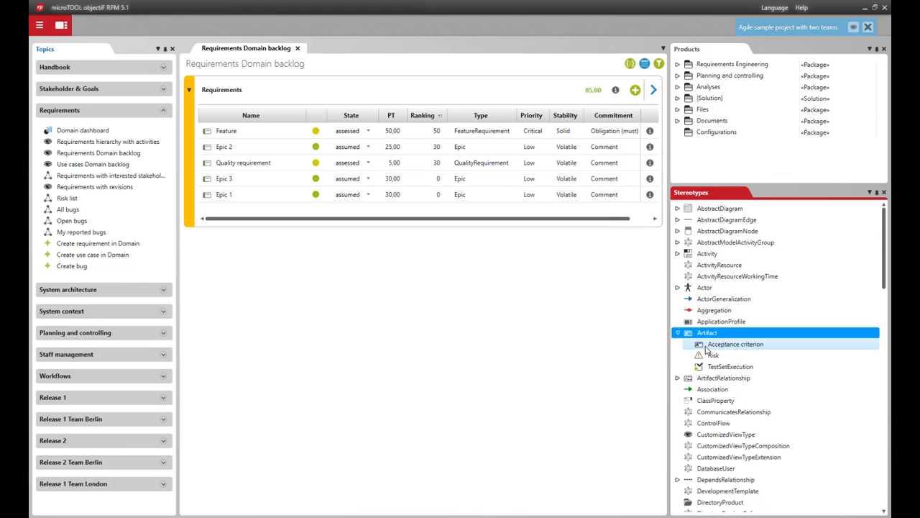
Create a new stereotype under ArtifactRelationship and name it "AcceptanceCriterionRequirementRship".
click(707, 347)
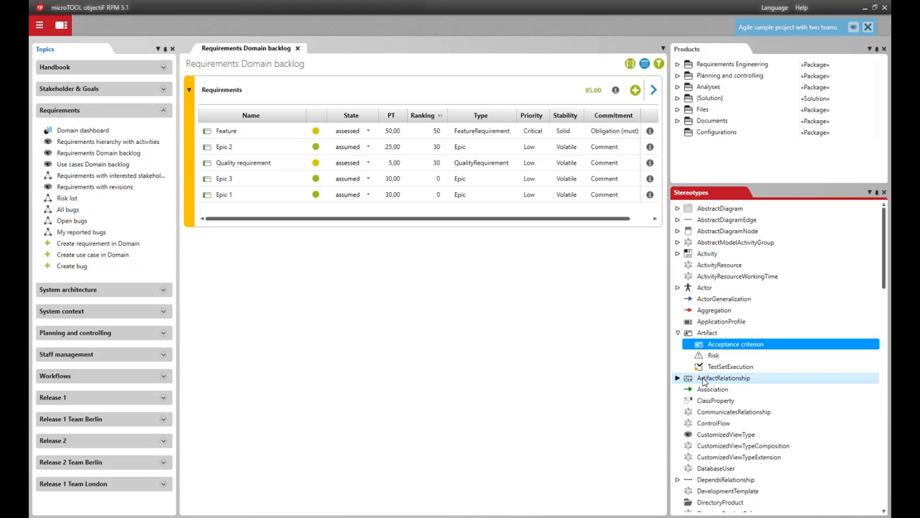
click(703, 381)
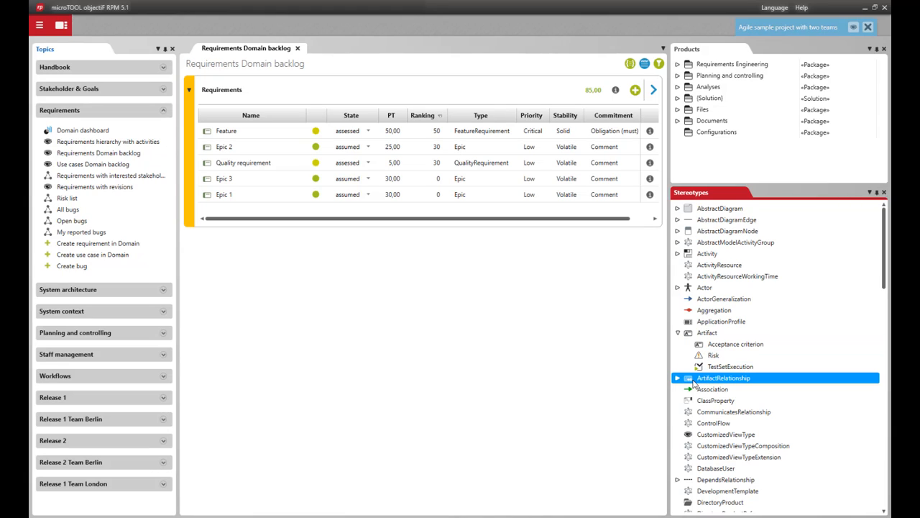
click(677, 379)
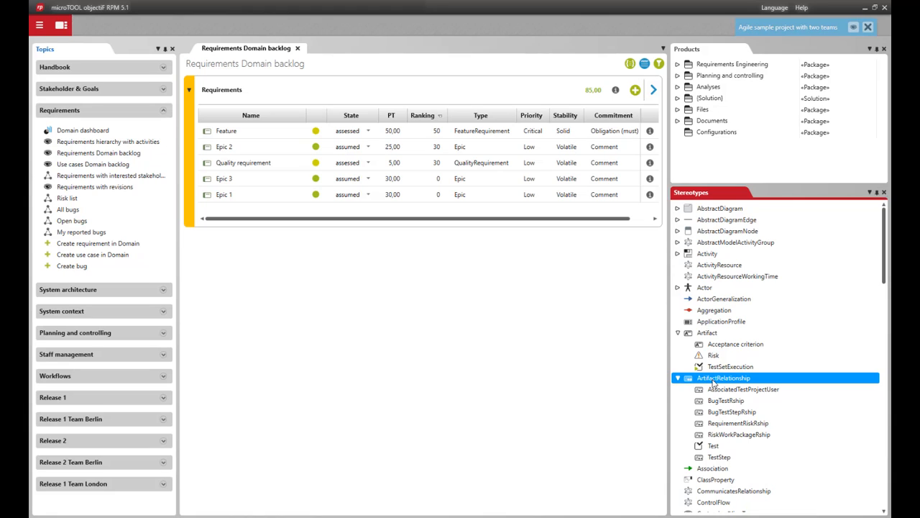
right_click(714, 382)
mouse_move(735, 420)
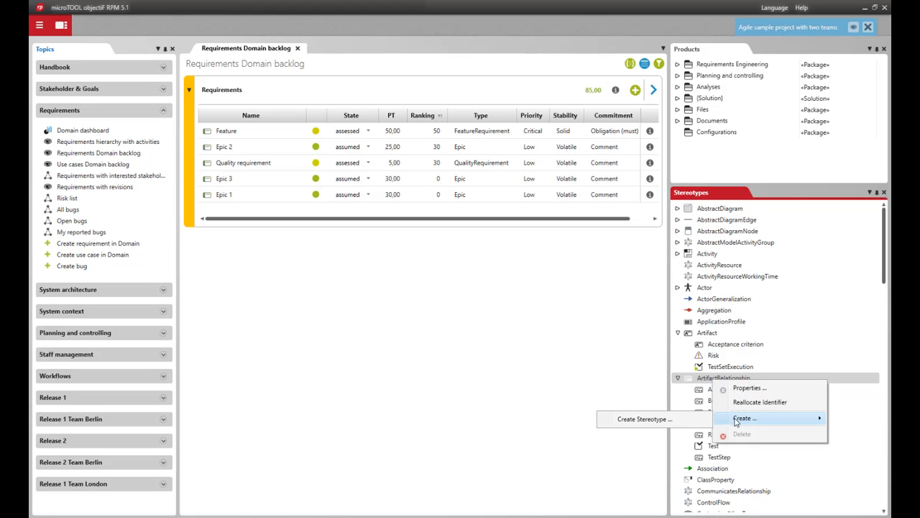
click(642, 419)
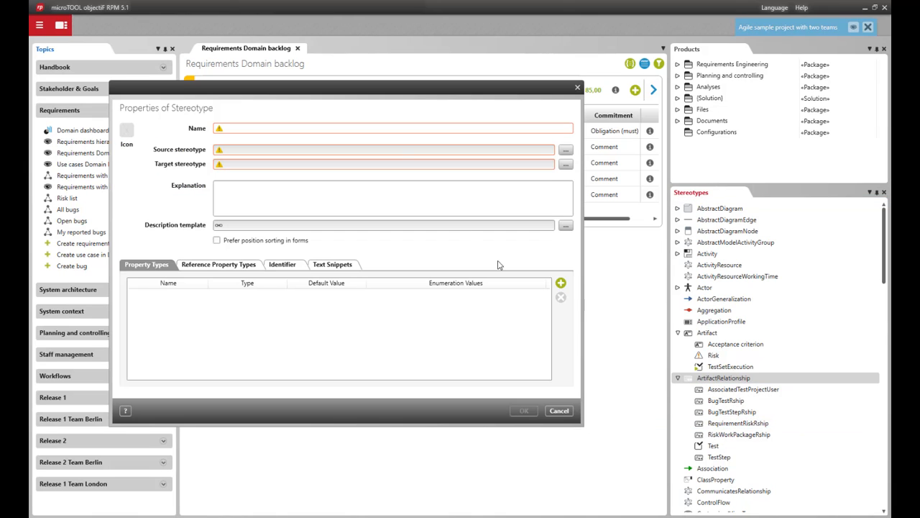
click(404, 128)
text(Accept)
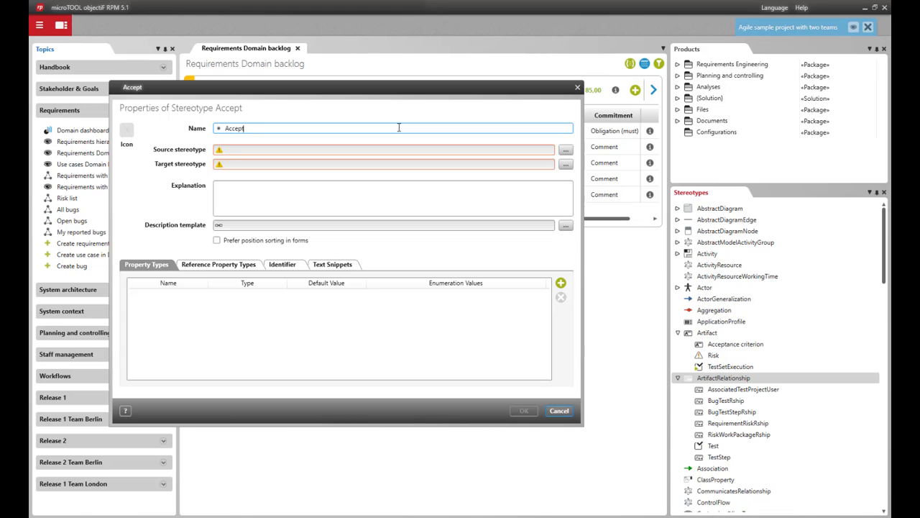
text(anceCriter)
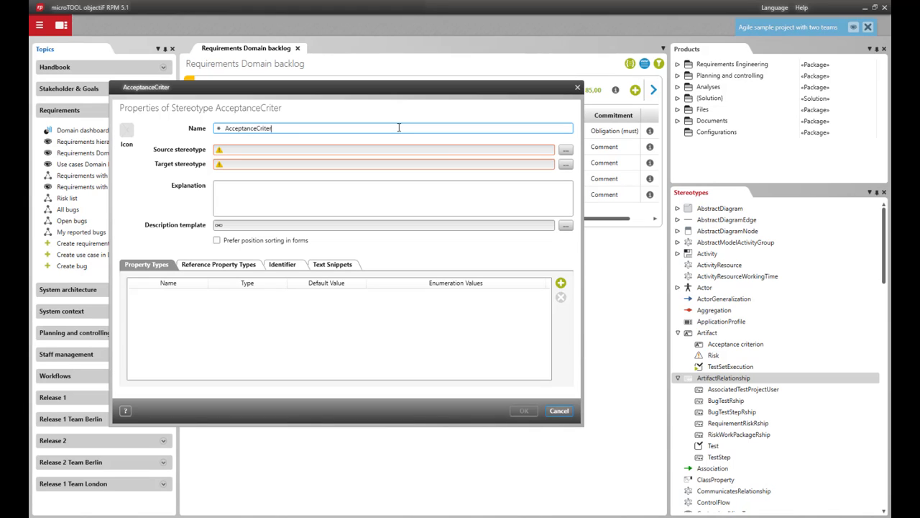
text(ionRequirem)
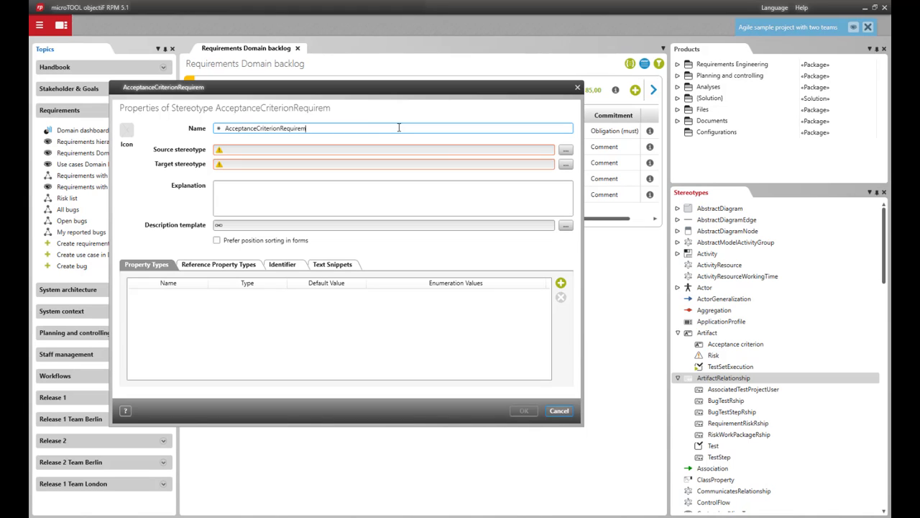
text(entRship)
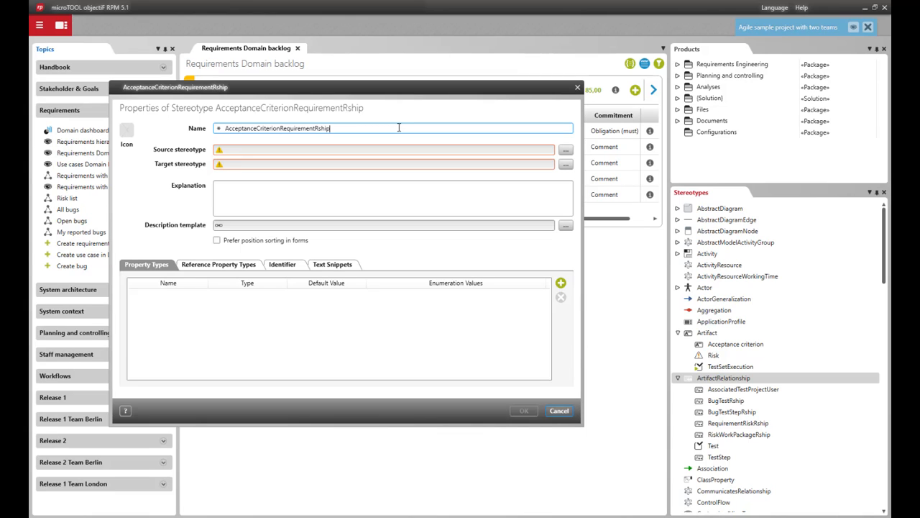
Set the relationship's source stereotype to Acceptance criterion, found under Artifact.
click(566, 151)
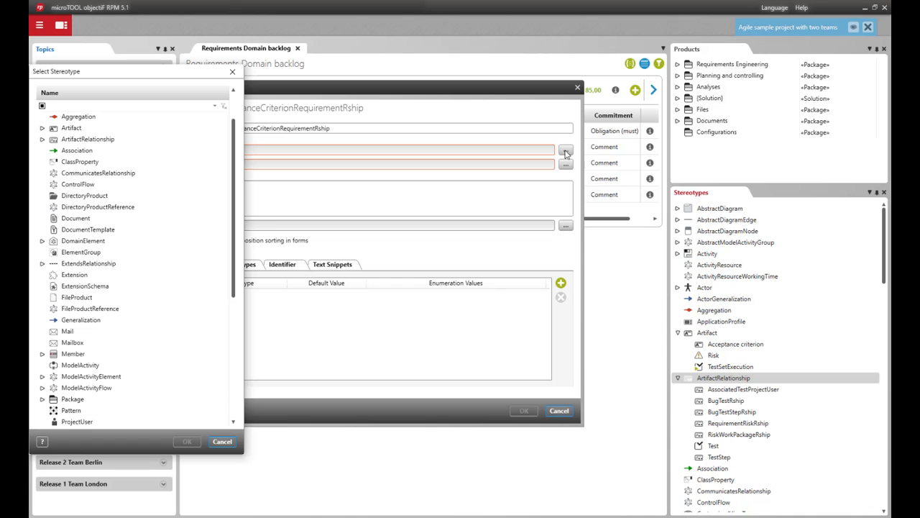
drag(171, 71, 245, 85)
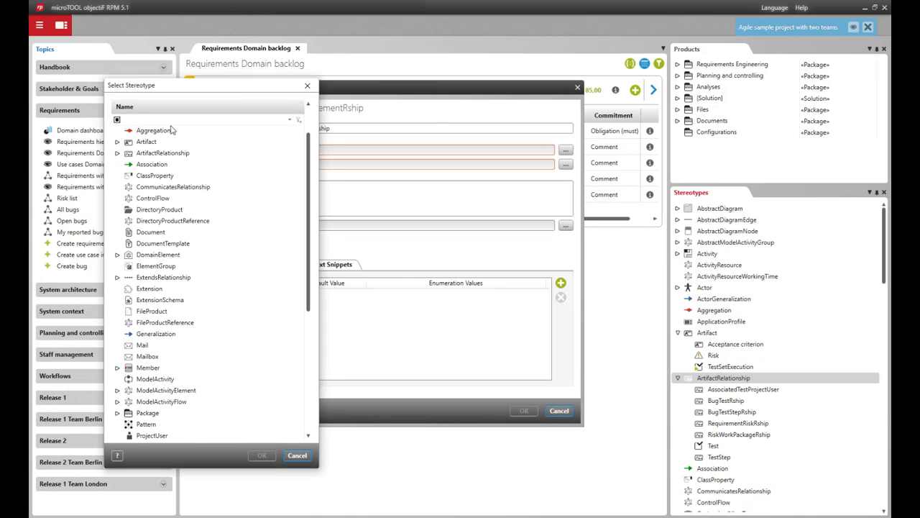
click(118, 141)
click(155, 153)
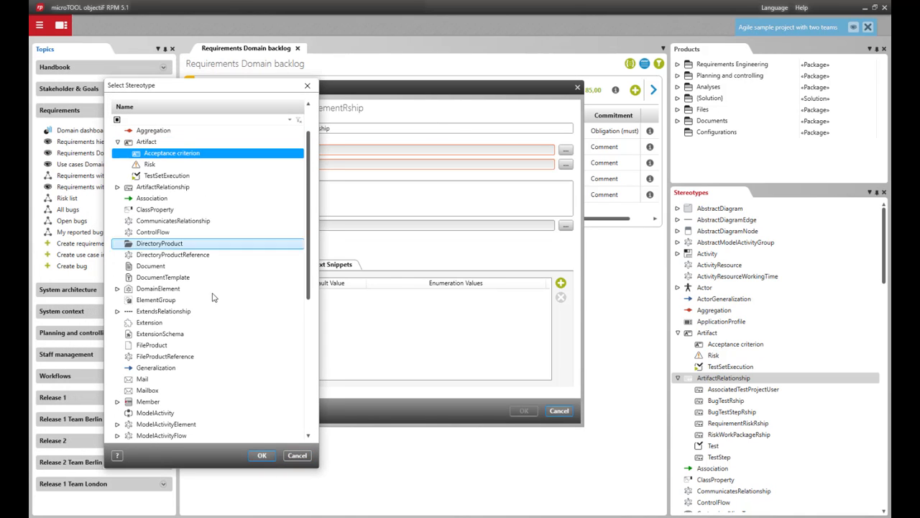
click(262, 453)
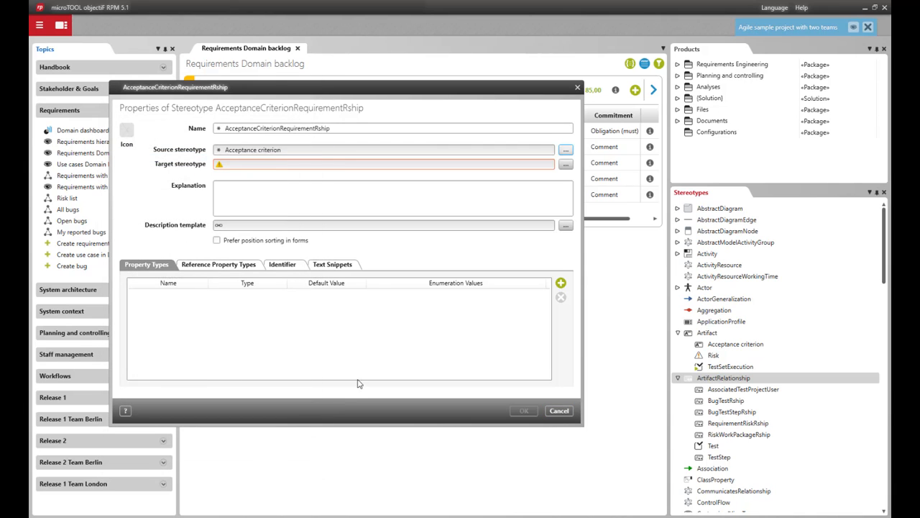
Set the relationship's target stereotype to Requirement, found under DomainElement, and save the relationship stereotype.
click(565, 164)
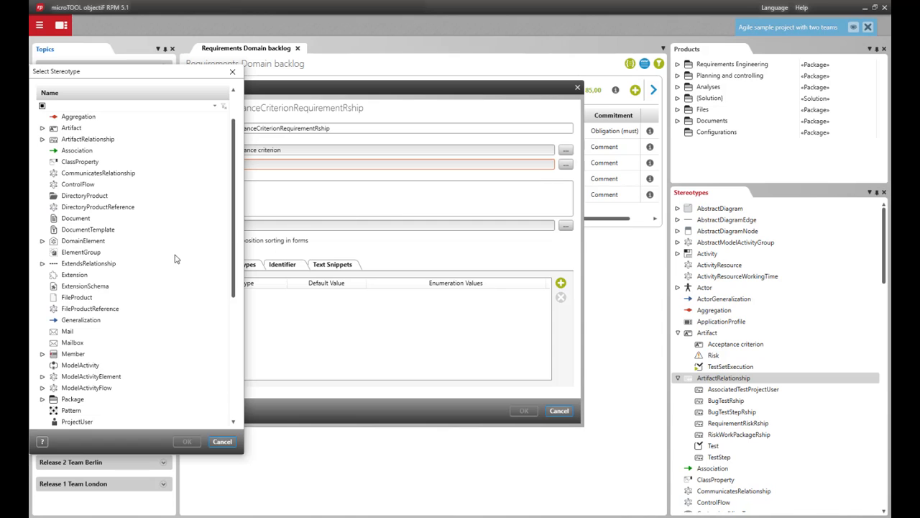
click(41, 243)
scroll(123, 247, down, 10)
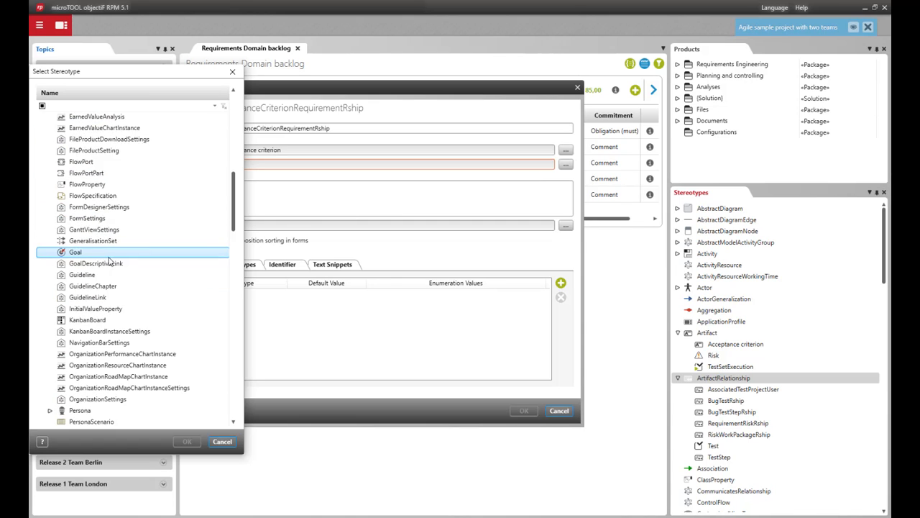
scroll(109, 263, down, 12)
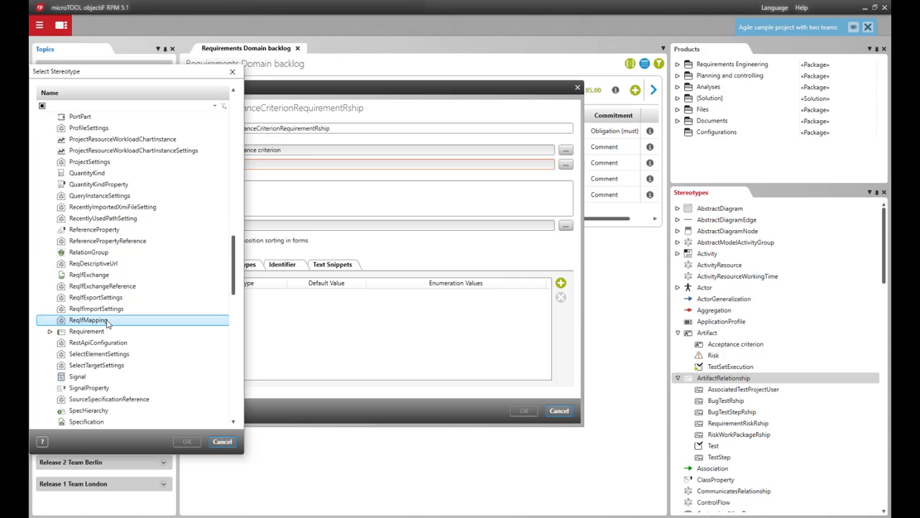
click(100, 330)
click(187, 441)
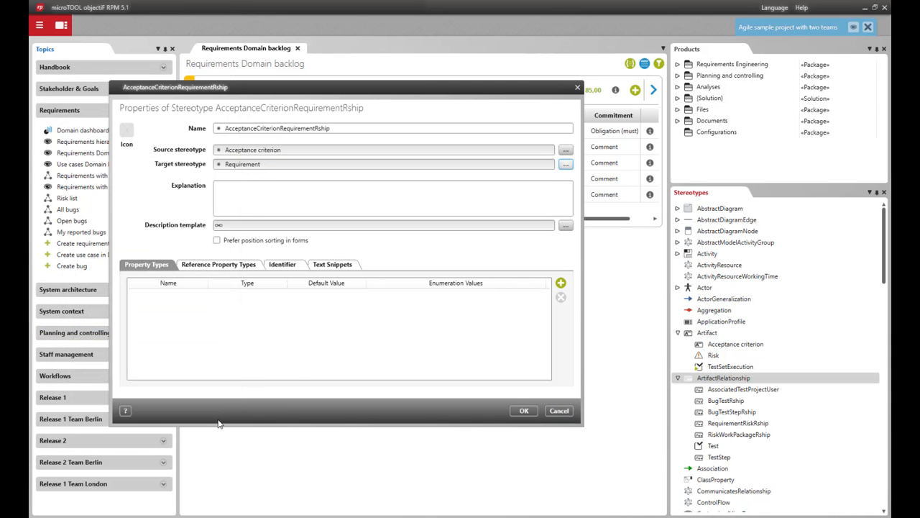
click(514, 411)
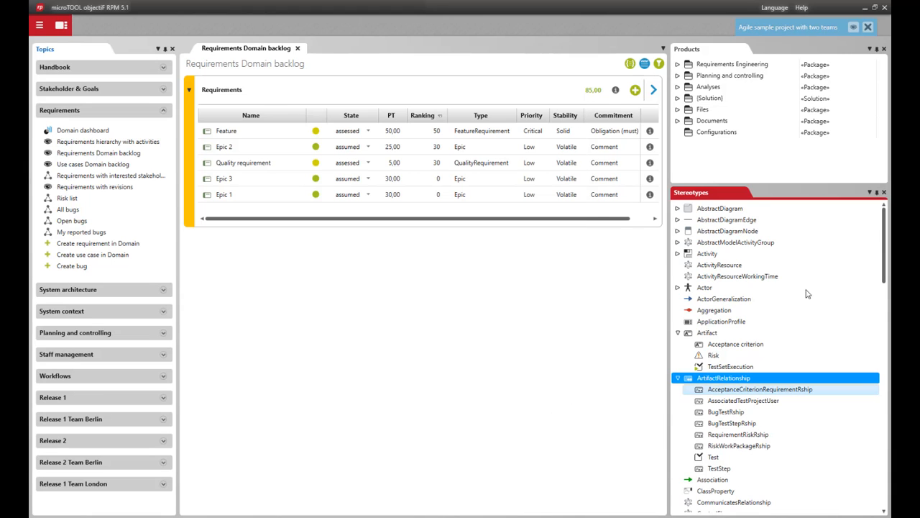
Close the Stereotypes view, show the project's Settings instead, and expand its Forms package.
click(885, 193)
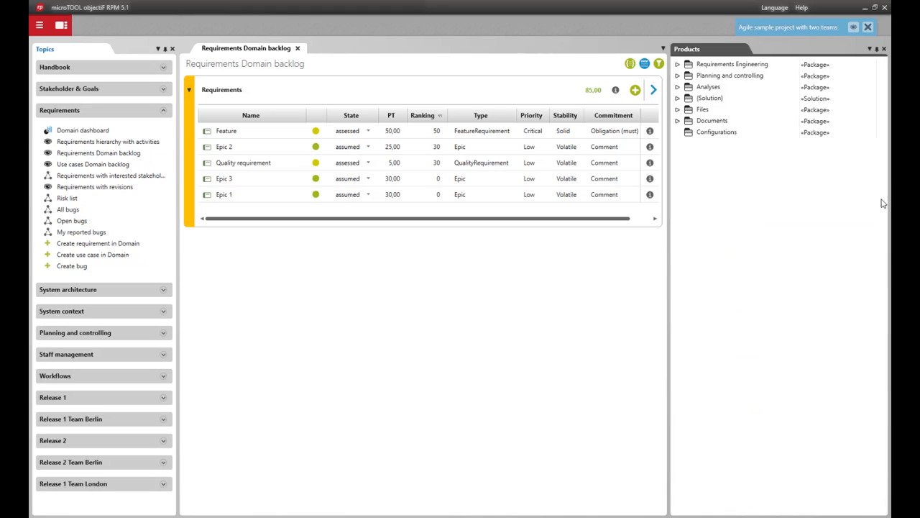
click(853, 29)
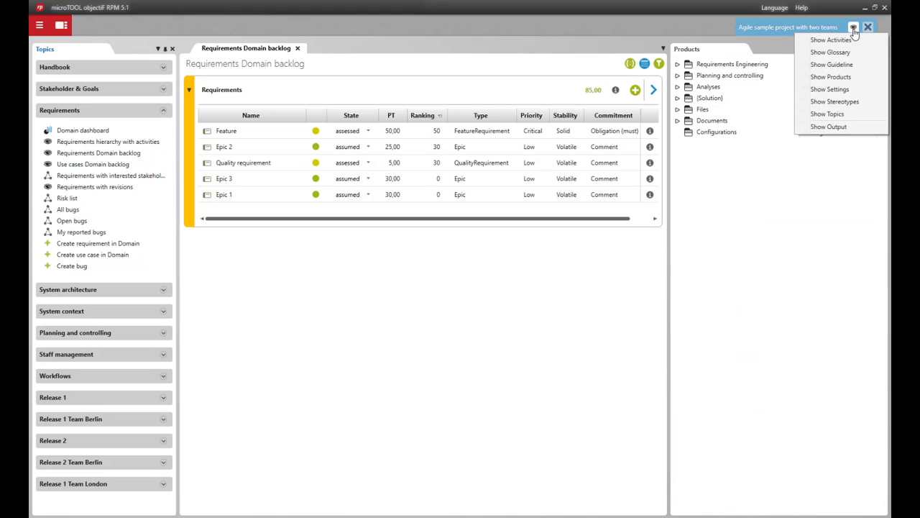
click(834, 89)
click(676, 213)
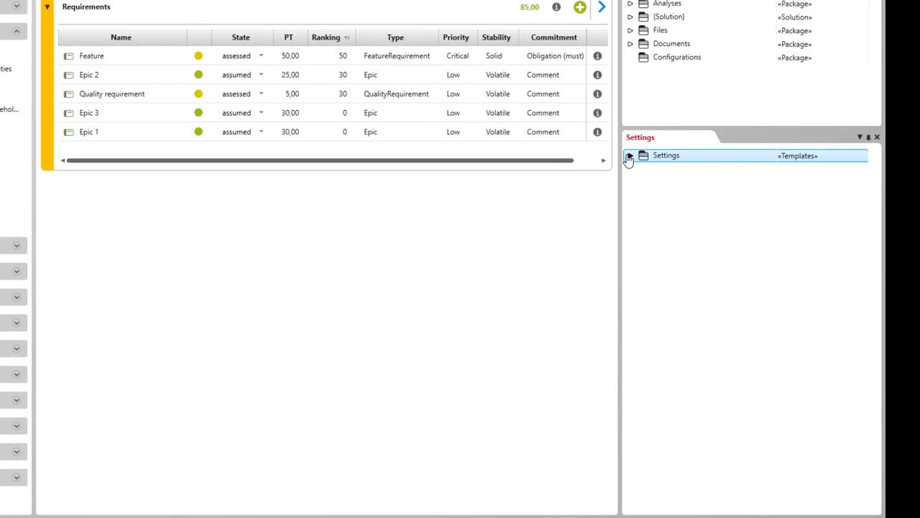
click(629, 156)
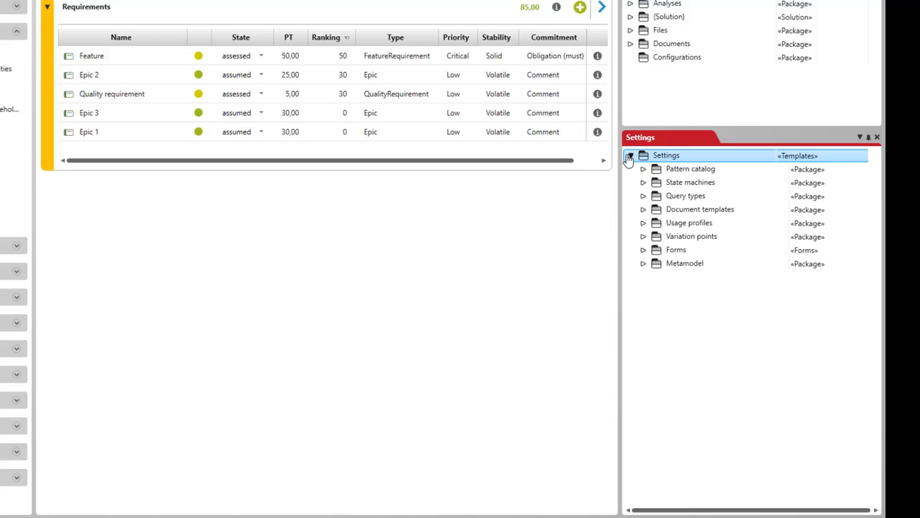
click(676, 251)
click(643, 250)
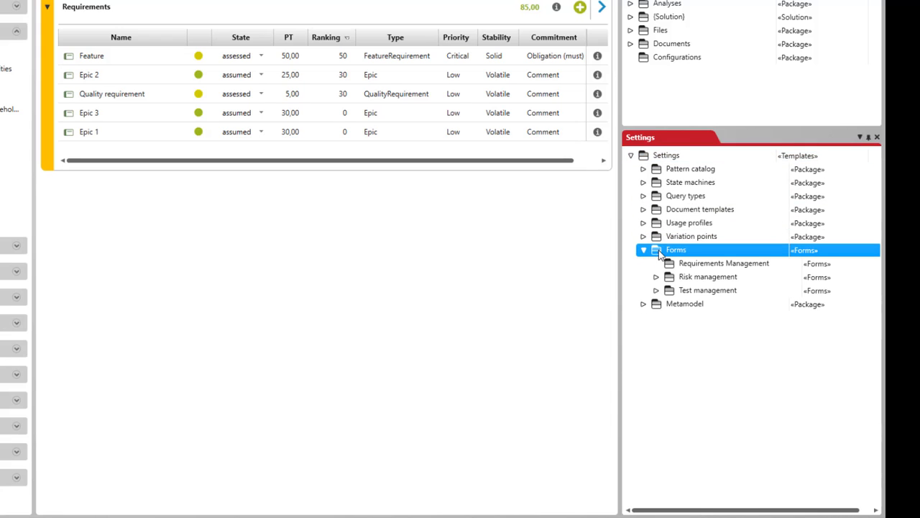
Start a new form in the Requirements Management forms package and name it "Acceptance Criterion".
click(702, 264)
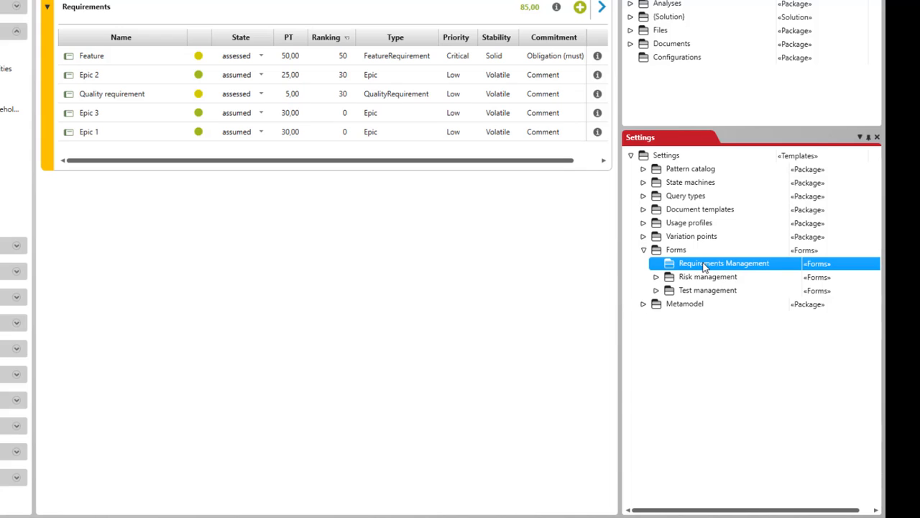
right_click(677, 262)
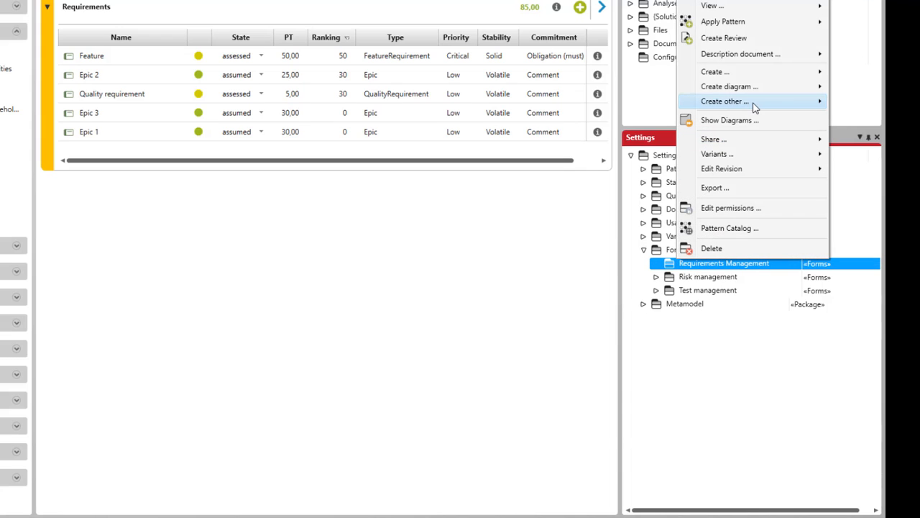
mouse_move(755, 106)
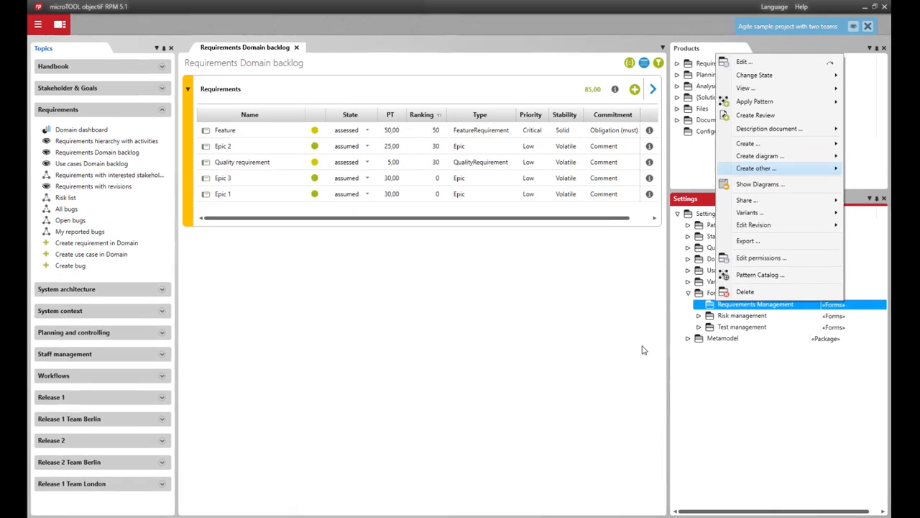
click(588, 315)
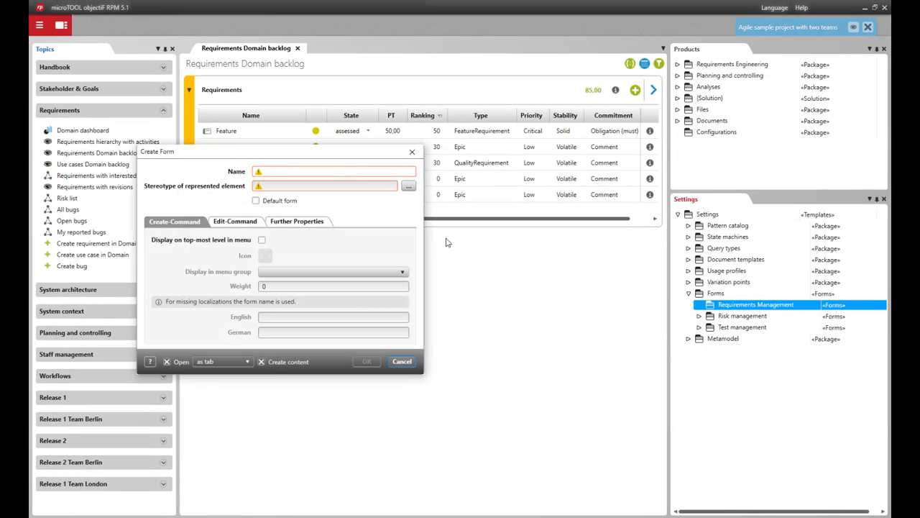
text(Acceptance Criterion)
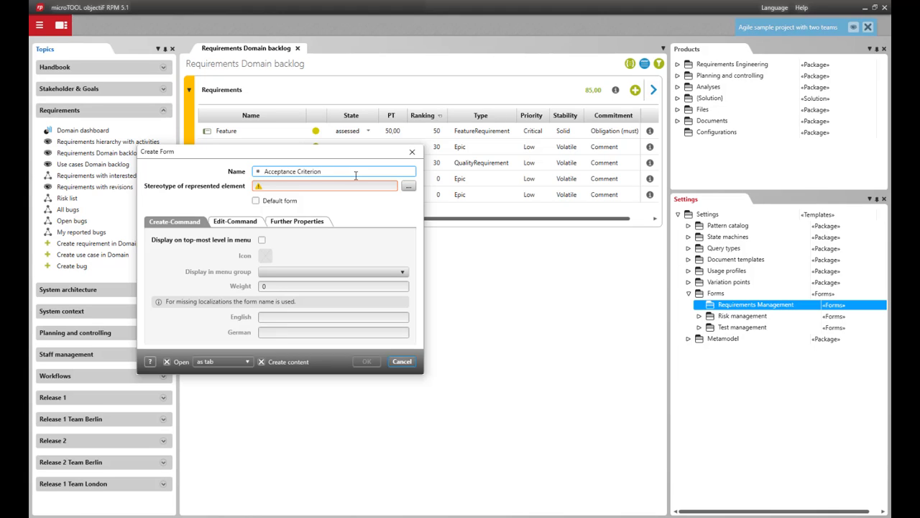
Set the form's stereotype of represented element to Acceptance criterion, found under Artifact.
click(409, 187)
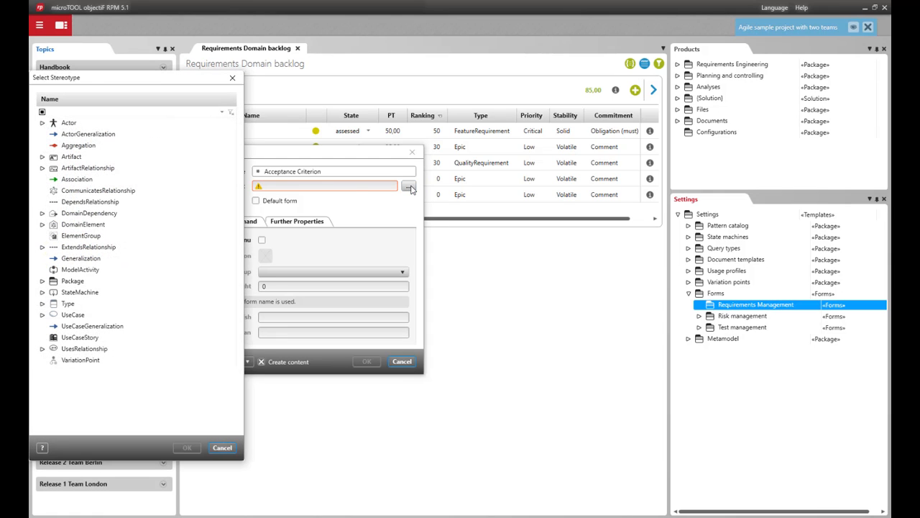
click(131, 169)
click(45, 157)
click(43, 158)
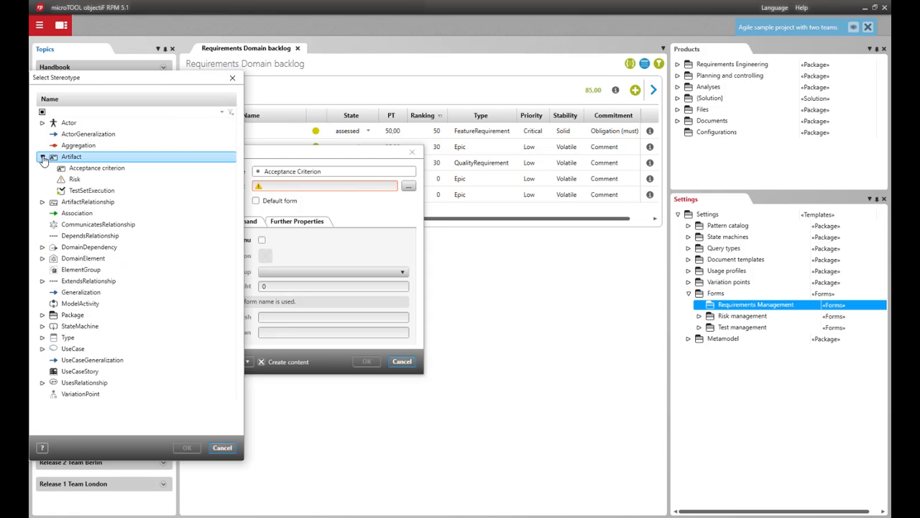
click(93, 167)
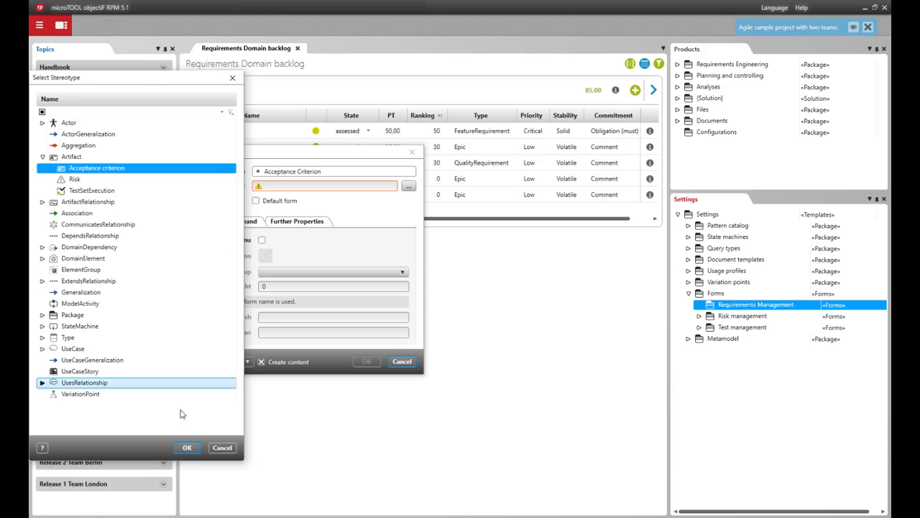
click(184, 447)
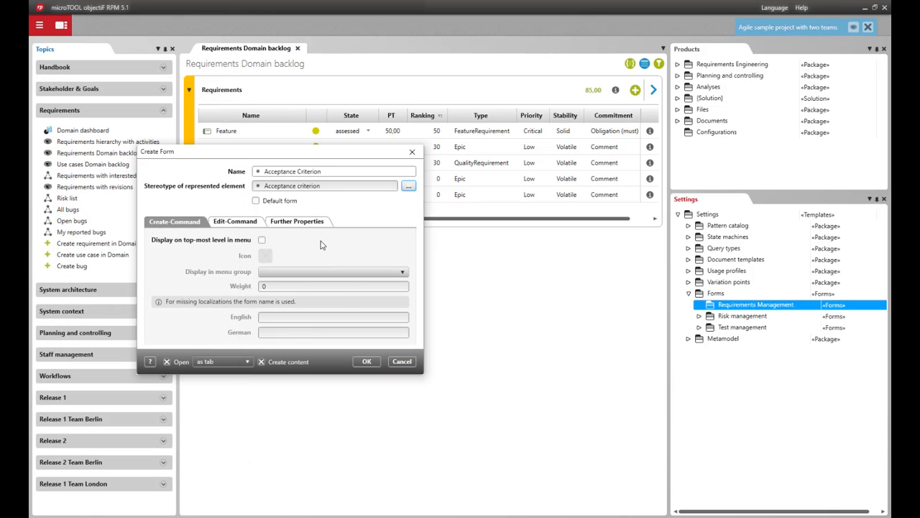
Make it the default form, show its create command at top-most menu level in the group "Frequently used commands for creating", and create the form.
click(256, 201)
click(262, 240)
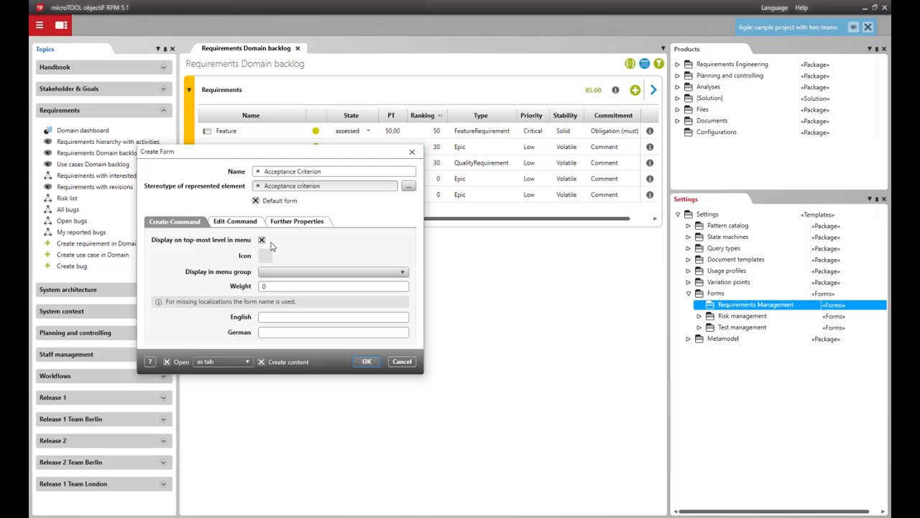
click(338, 274)
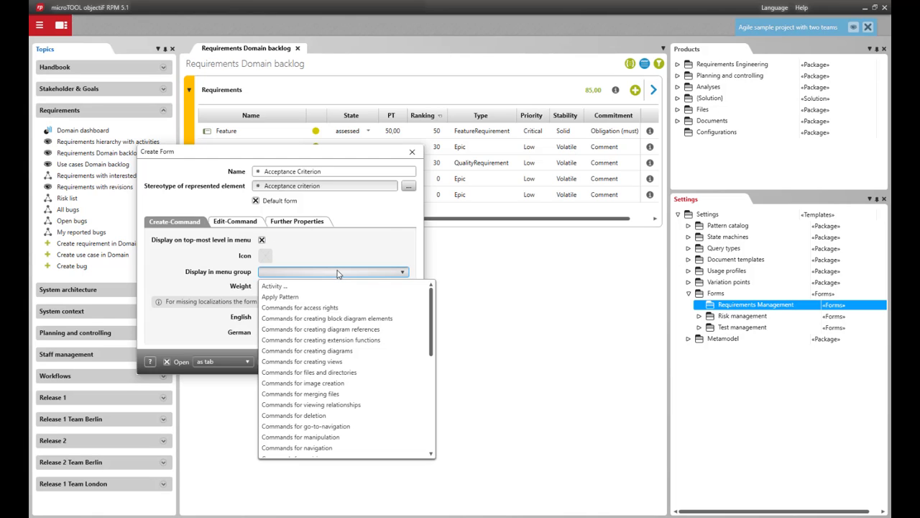
scroll(346, 348, down, 3)
scroll(346, 360, down, 3)
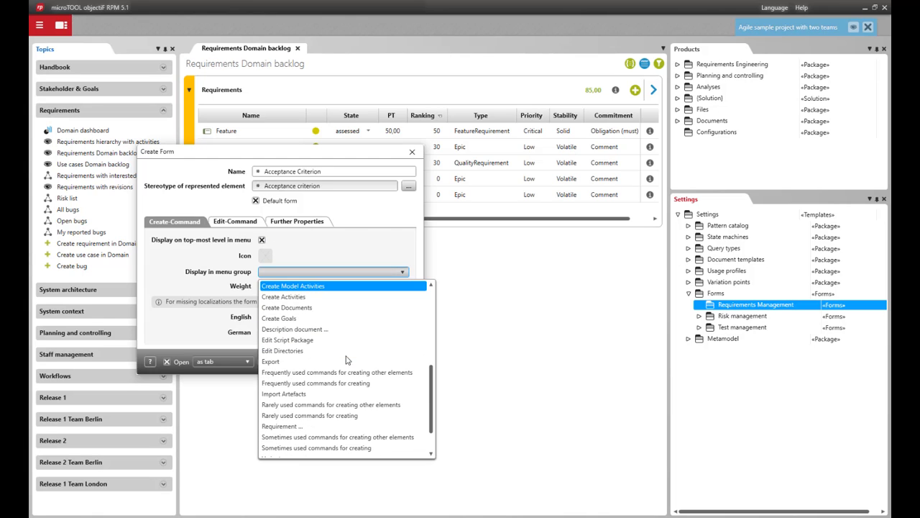
click(345, 380)
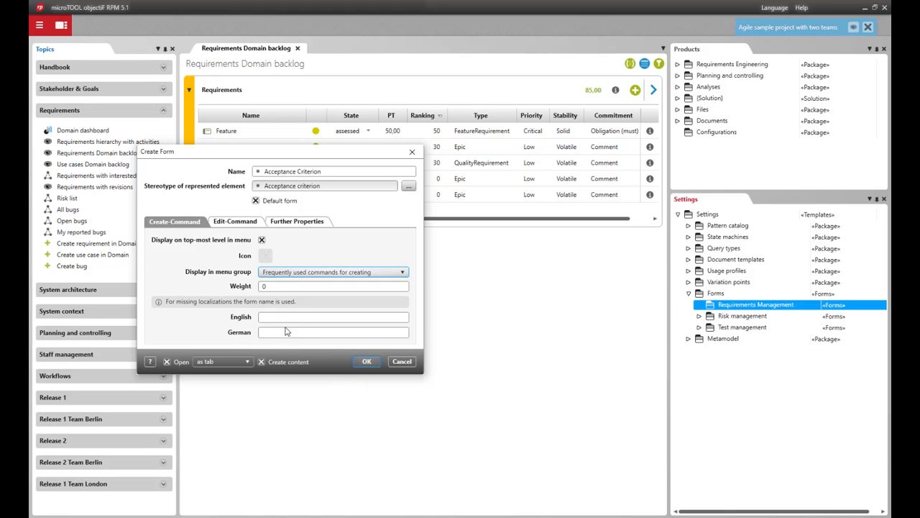
click(274, 287)
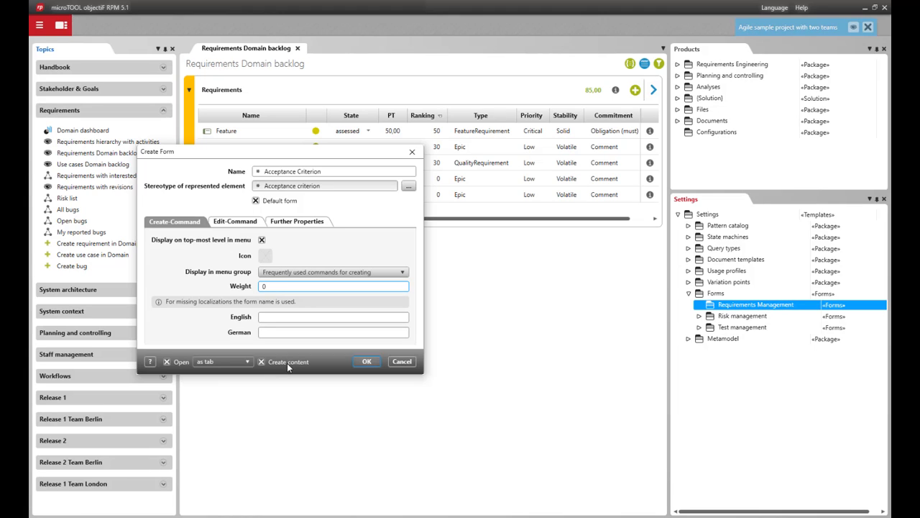
click(366, 361)
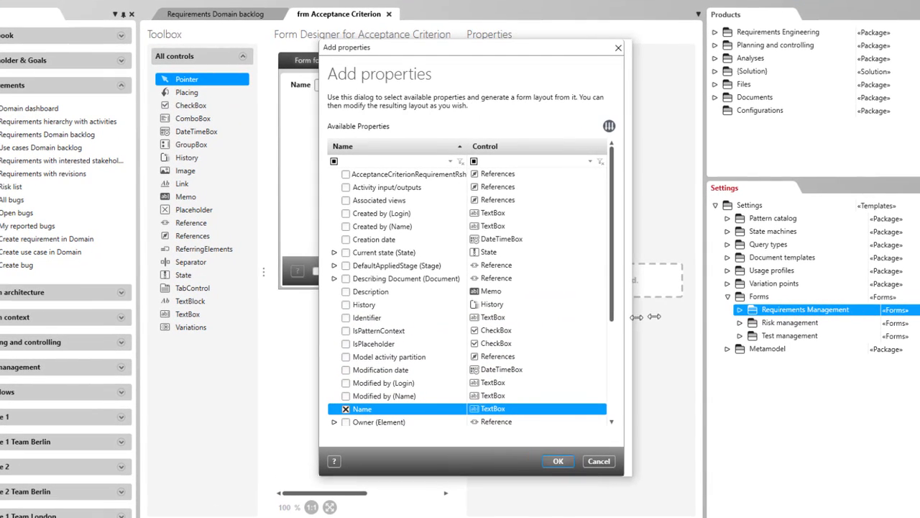
Add the properties AcceptanceCriterionRequirementRship, Current state (State) and Description to the form layout alongside Name.
drag(637, 317, 680, 310)
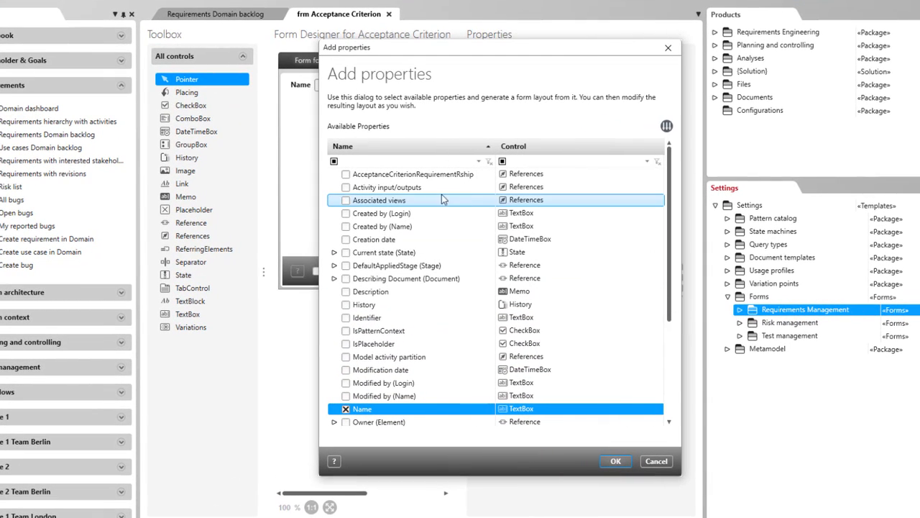
click(346, 175)
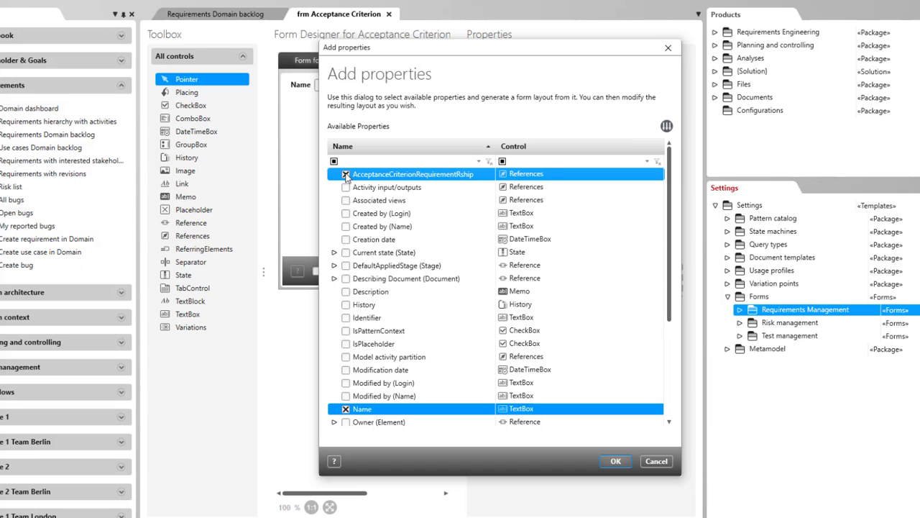
click(345, 252)
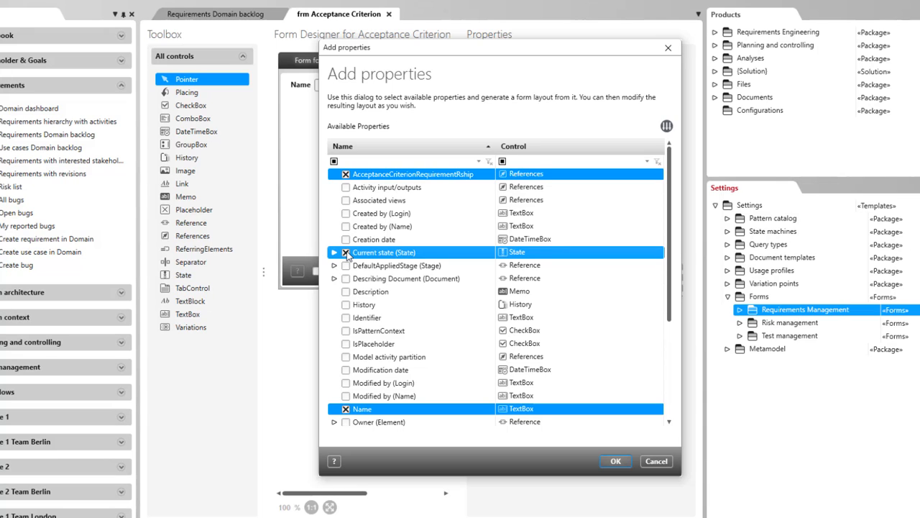
click(346, 291)
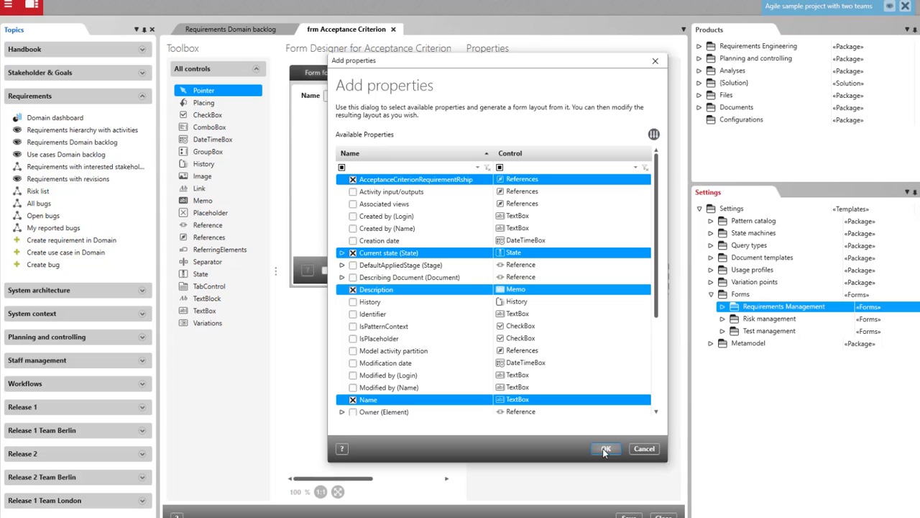
click(604, 450)
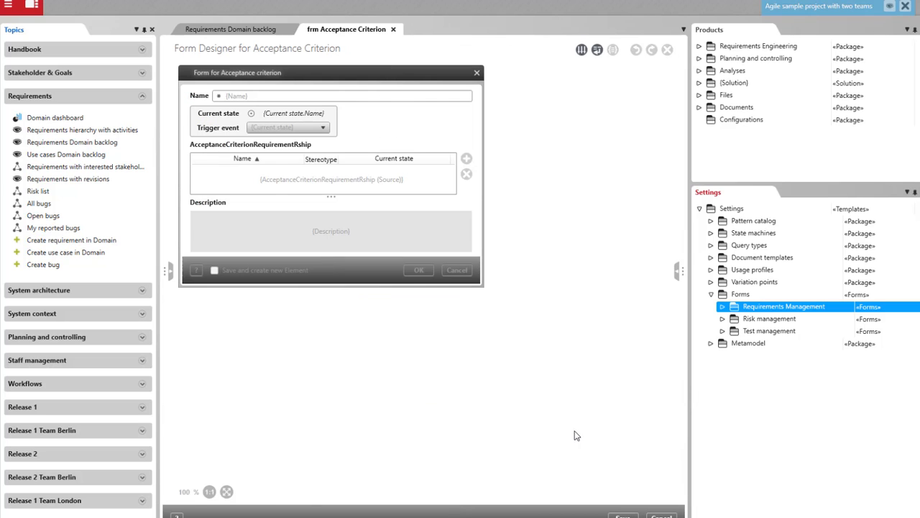
Move the Description field above the AcceptanceCriterionRequirementRship table and set the Current state control's horizontal alignment to Right.
click(310, 237)
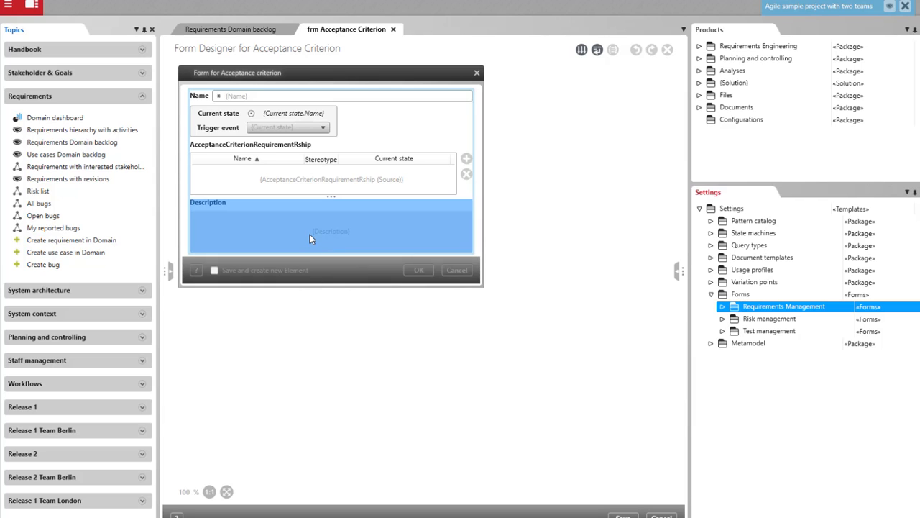
drag(310, 234, 315, 143)
click(233, 115)
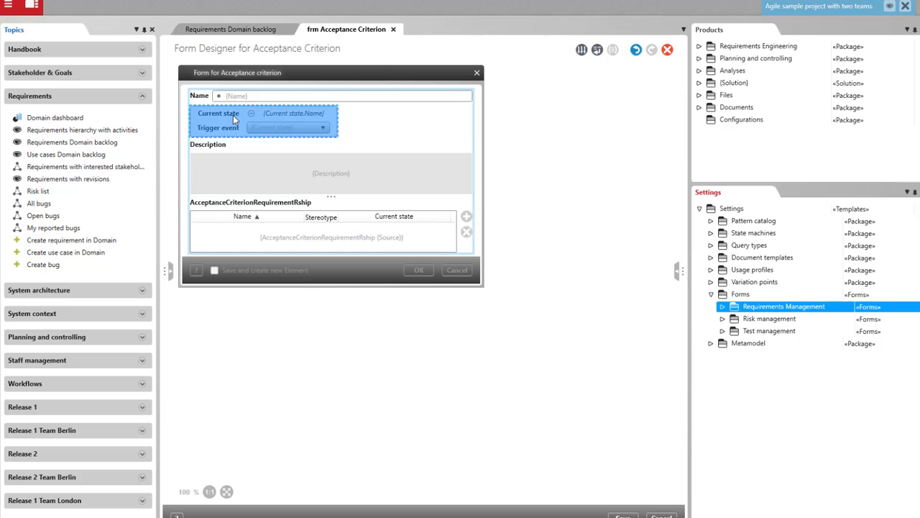
click(678, 270)
click(554, 143)
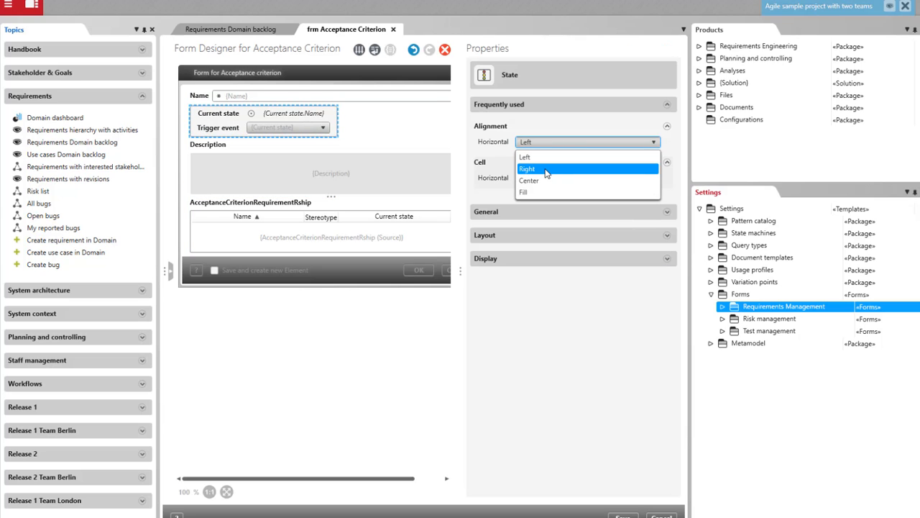
click(550, 168)
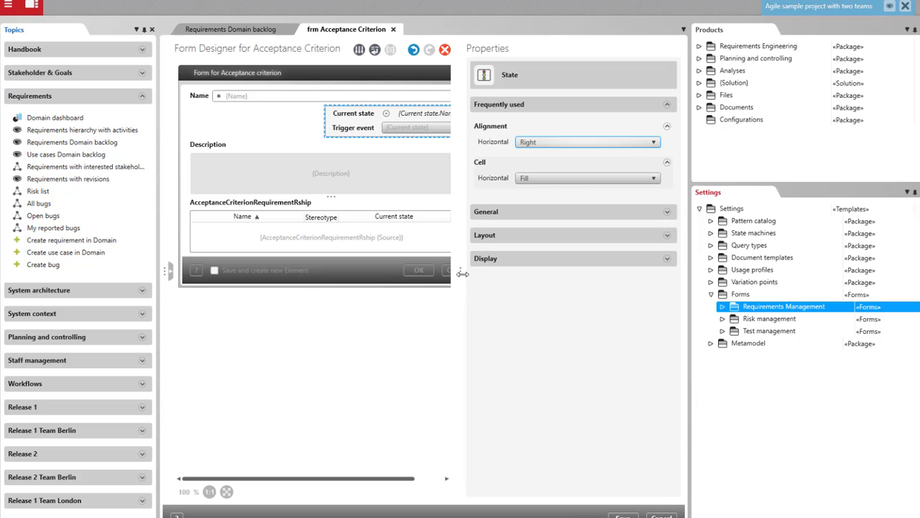
Save the Acceptance Criterion form layout and open the "... for requirement" state machine diagram from the settings' state machines.
drag(462, 272, 557, 272)
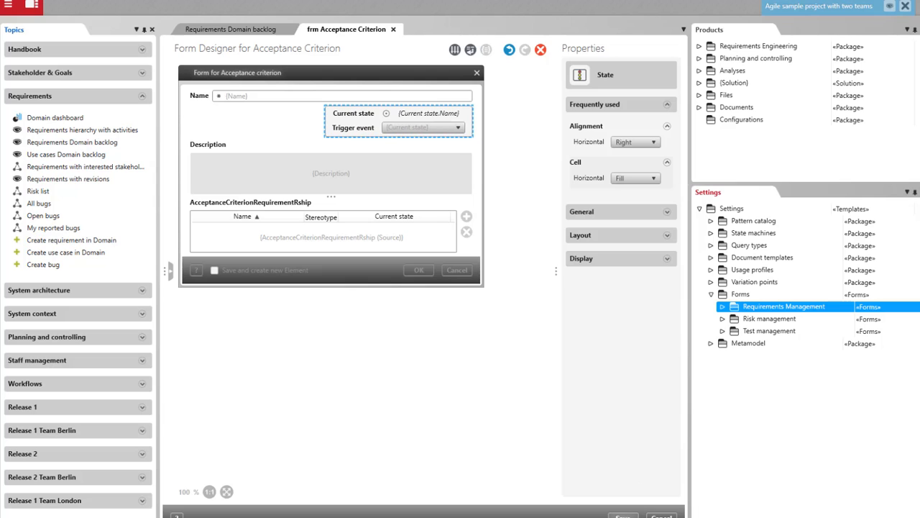
click(623, 516)
click(710, 234)
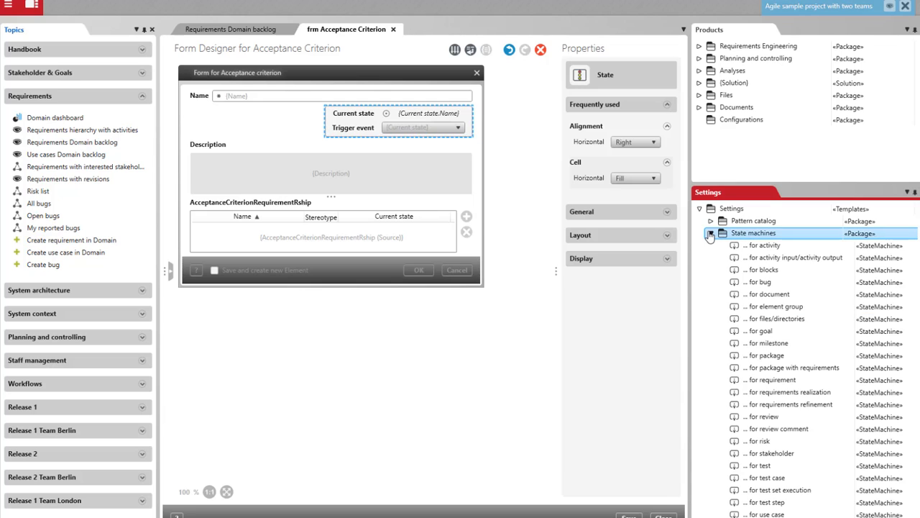
click(766, 381)
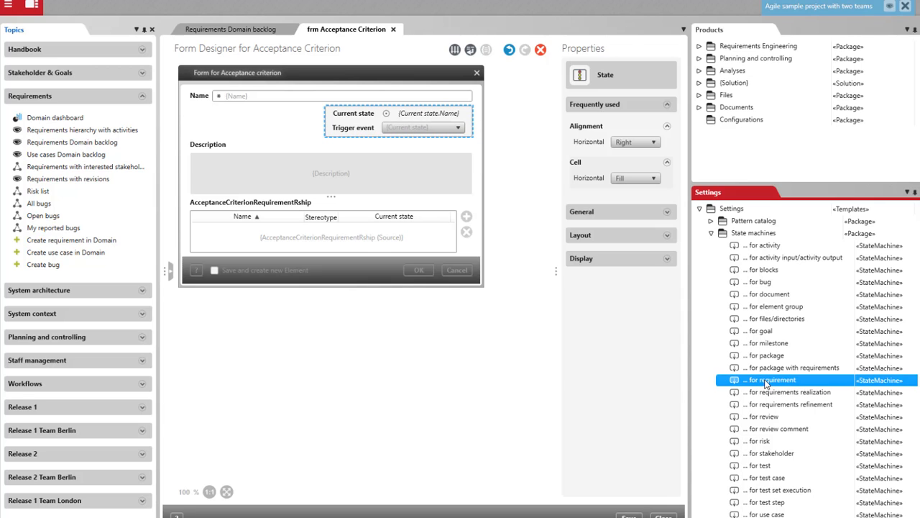
double_click(765, 381)
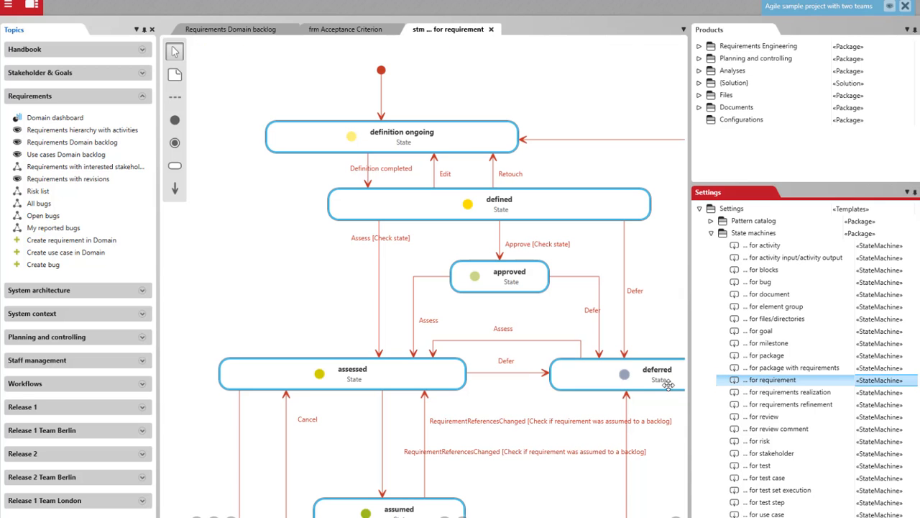
click(231, 517)
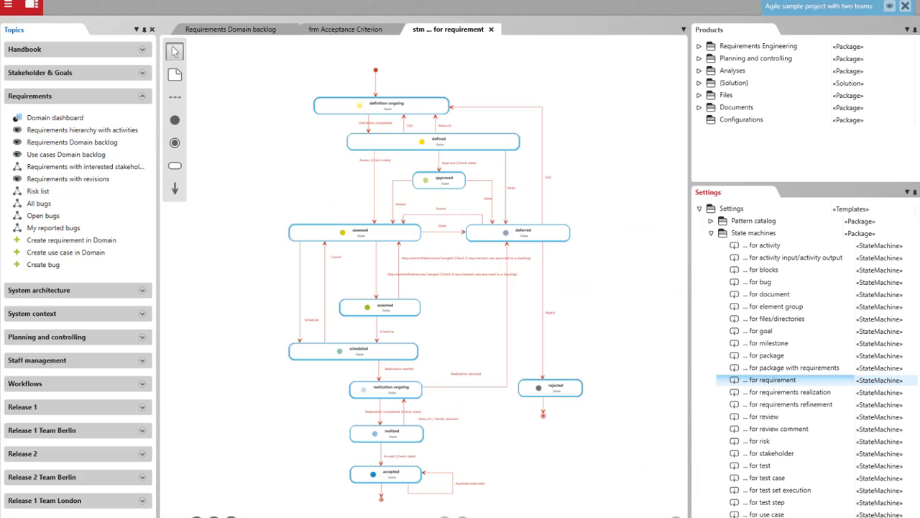
Assign the Acceptance criterion stereotype, found under Artifact, to the requirement state machine and close its diagram and the form designer.
right_click(615, 192)
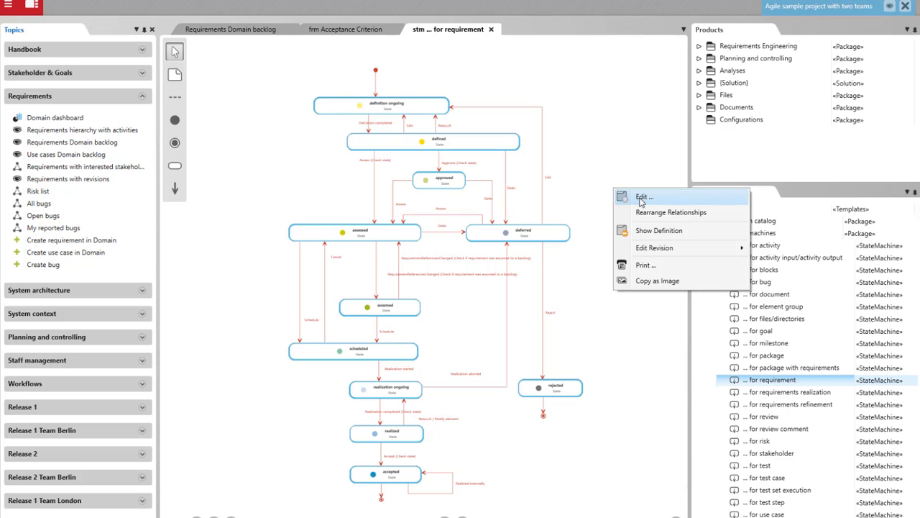
click(642, 199)
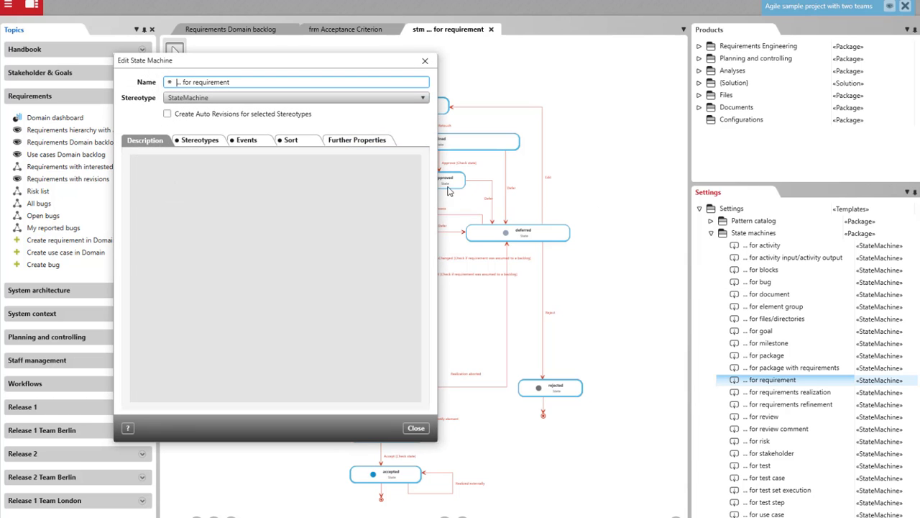
click(207, 143)
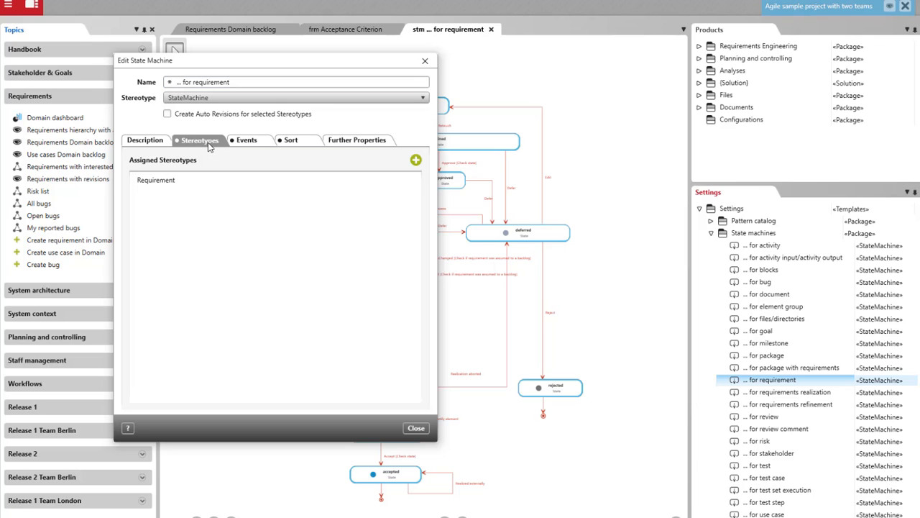
click(416, 161)
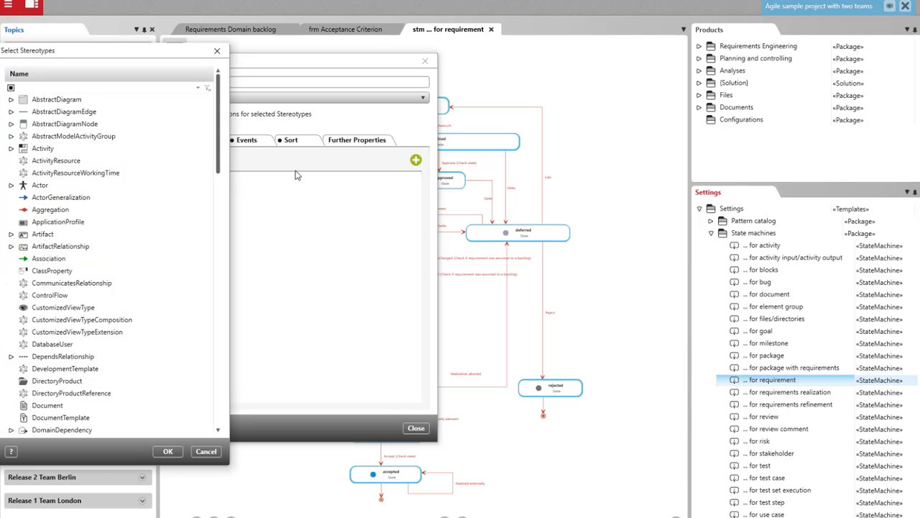
click(12, 235)
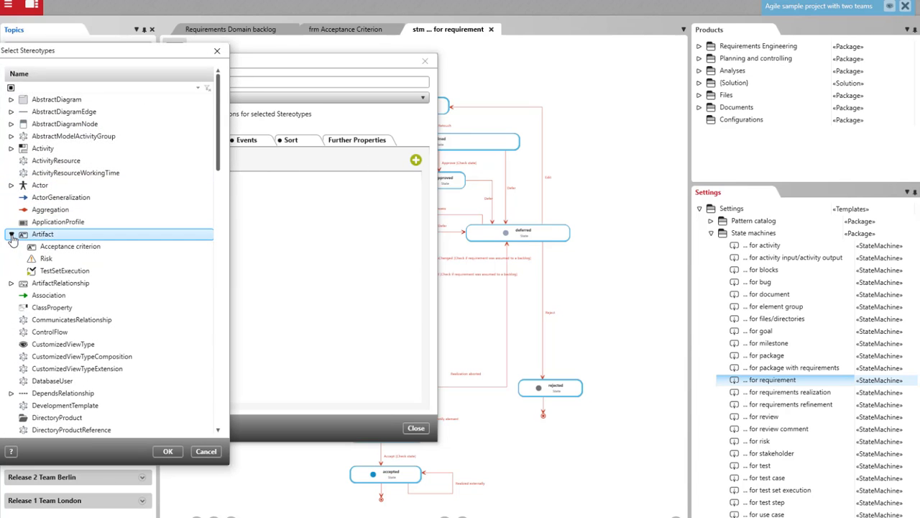
click(46, 247)
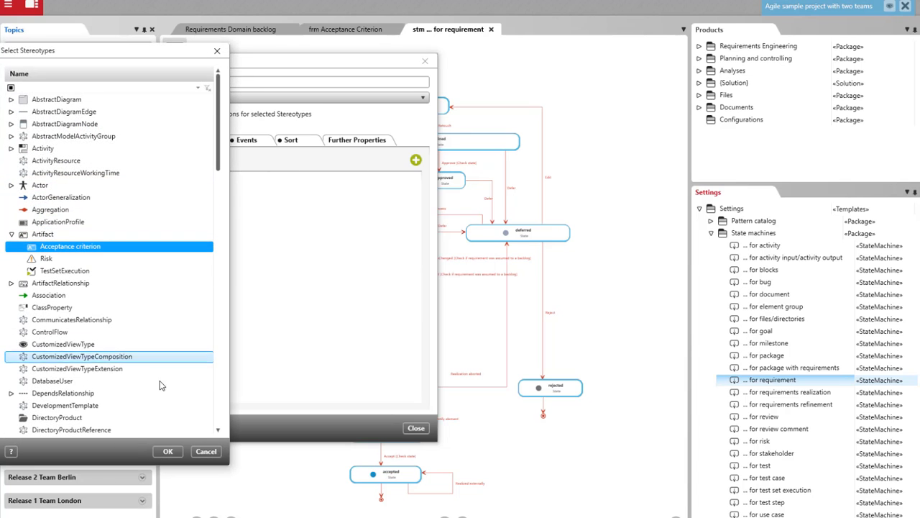
click(166, 449)
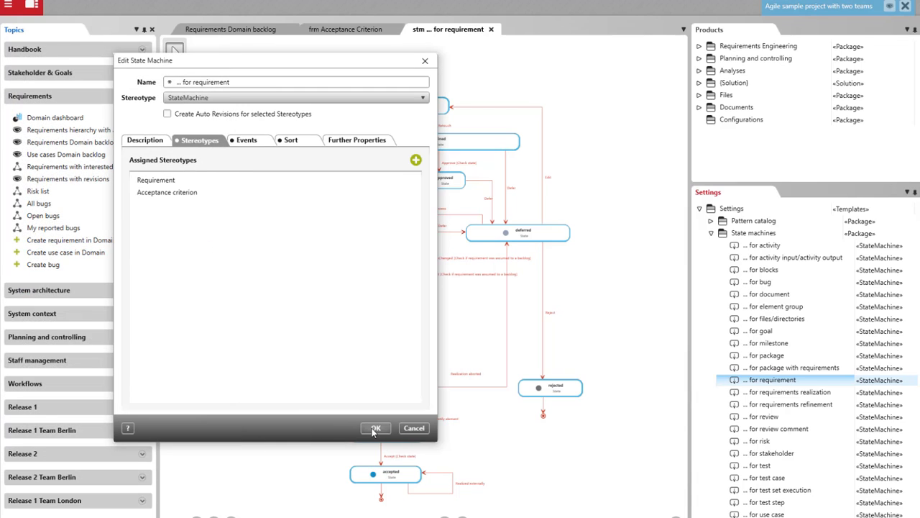
click(374, 429)
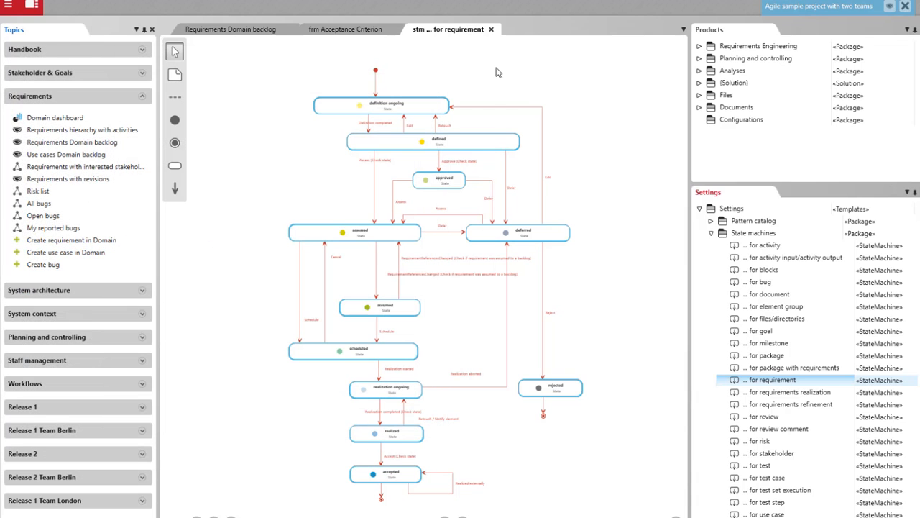
click(493, 31)
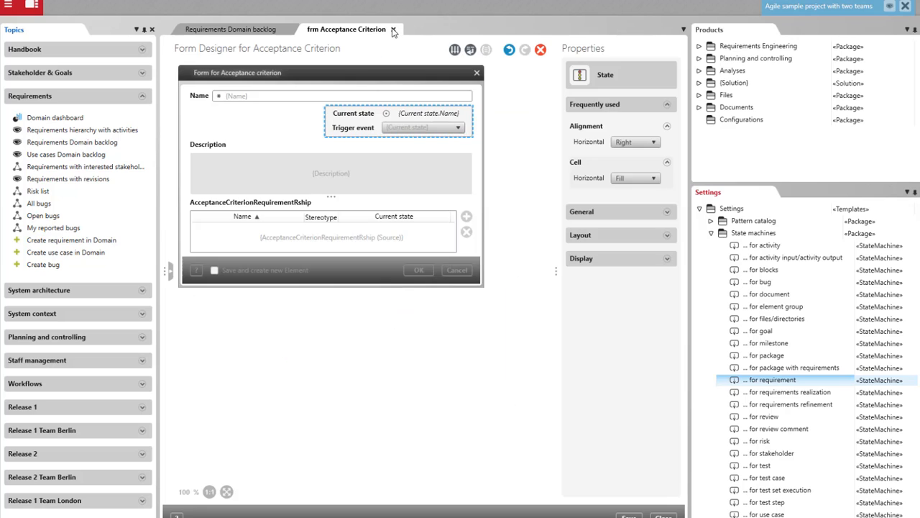
click(394, 30)
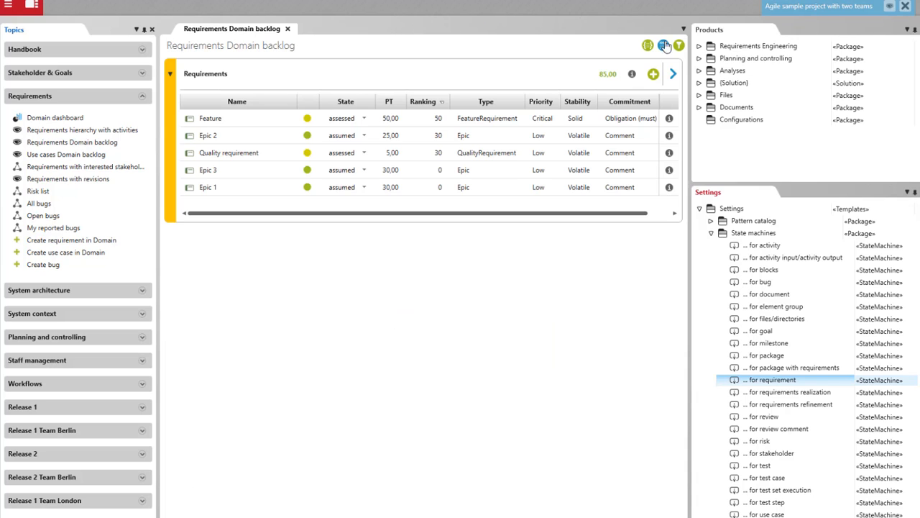
Start creating an Acceptance Criterion in the Requirements package under Requirements definition of domain in Requirements Engineering.
click(698, 46)
click(711, 83)
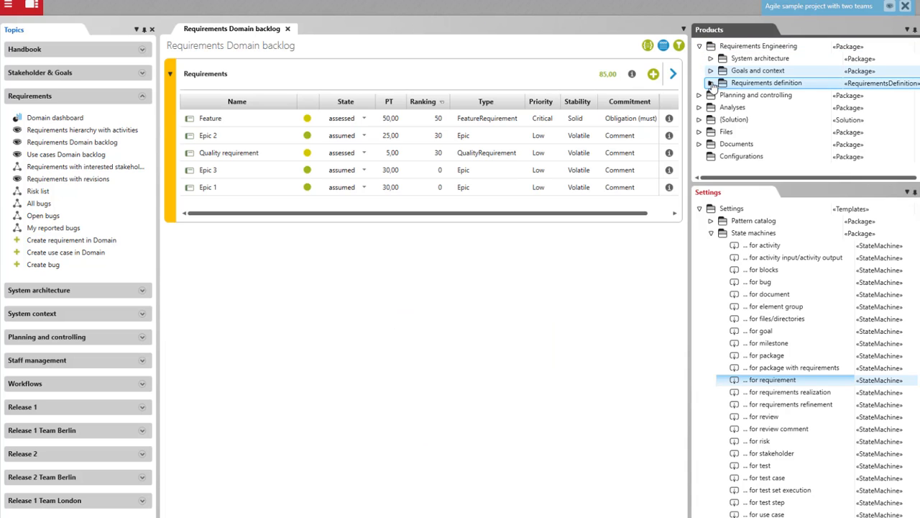
click(722, 95)
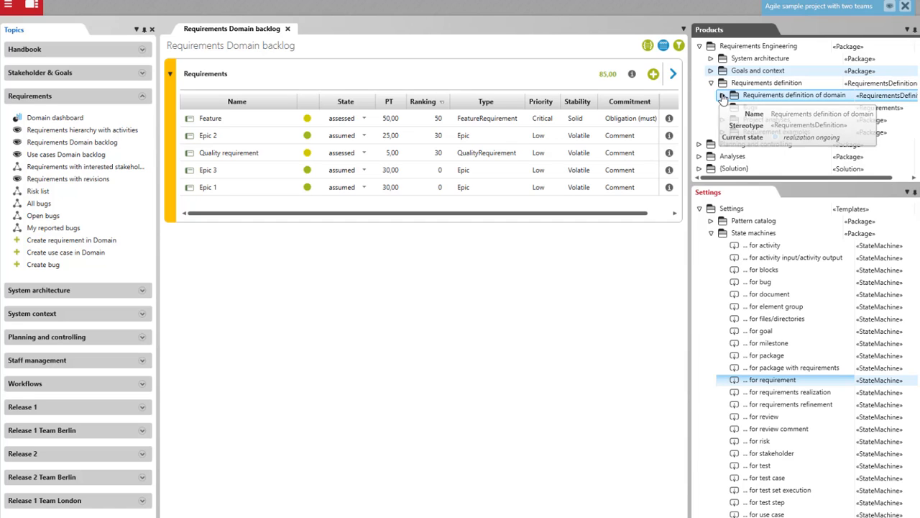
click(723, 96)
click(734, 107)
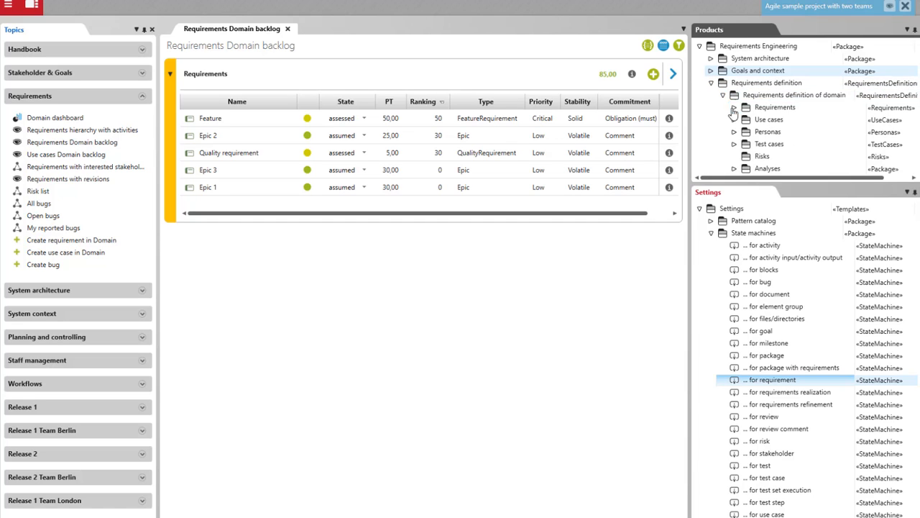
right_click(777, 111)
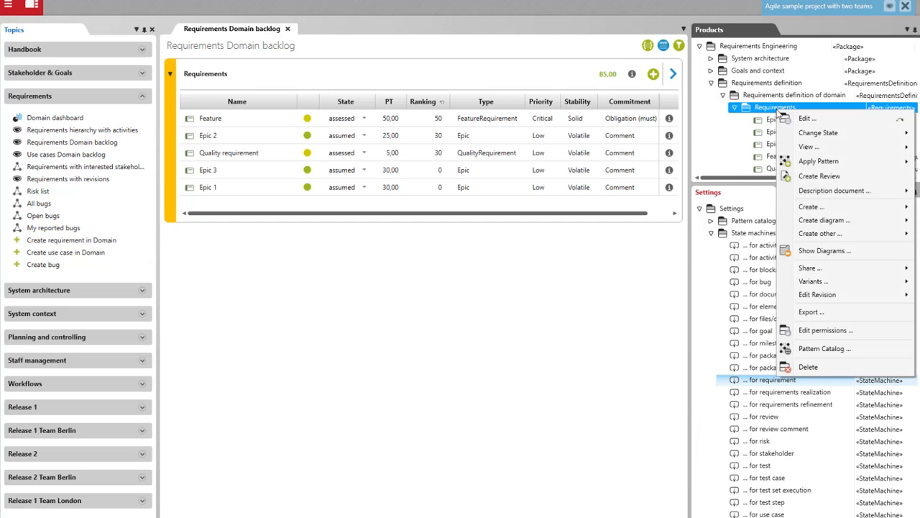
click(815, 209)
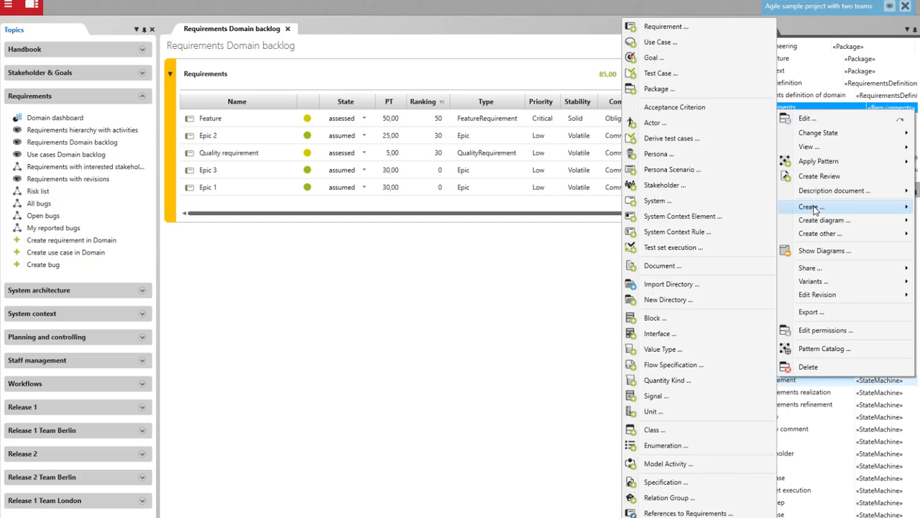
click(696, 114)
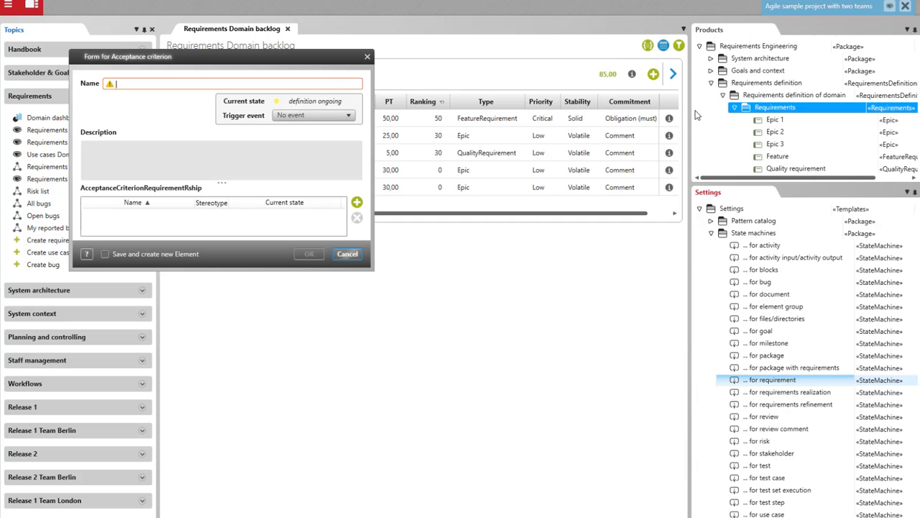
drag(315, 61, 425, 112)
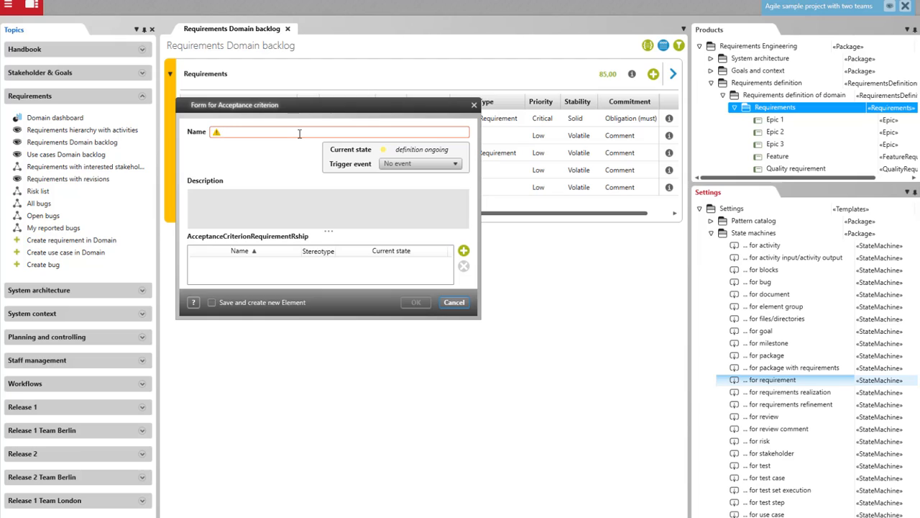
Name the element "Acceptance criterion for Feature" and enter the description "The system...".
text(Acceptance)
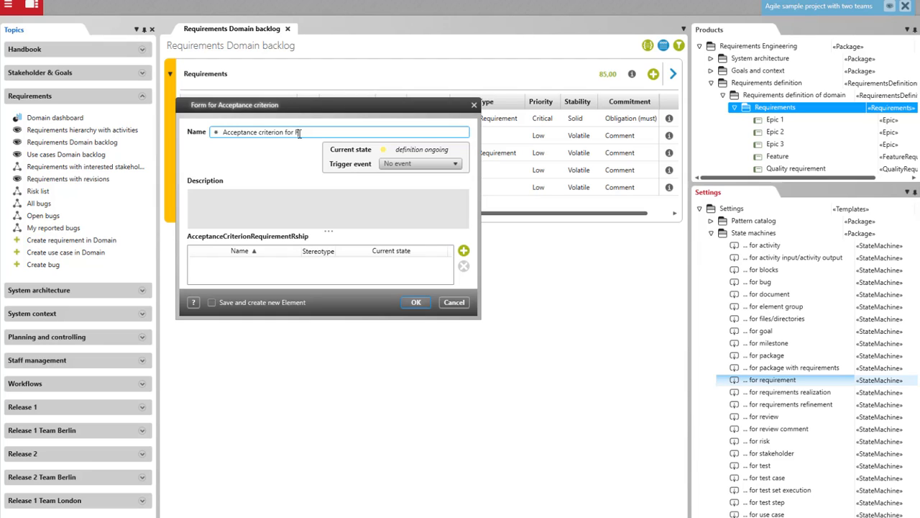
text(criterion for Feature)
click(395, 218)
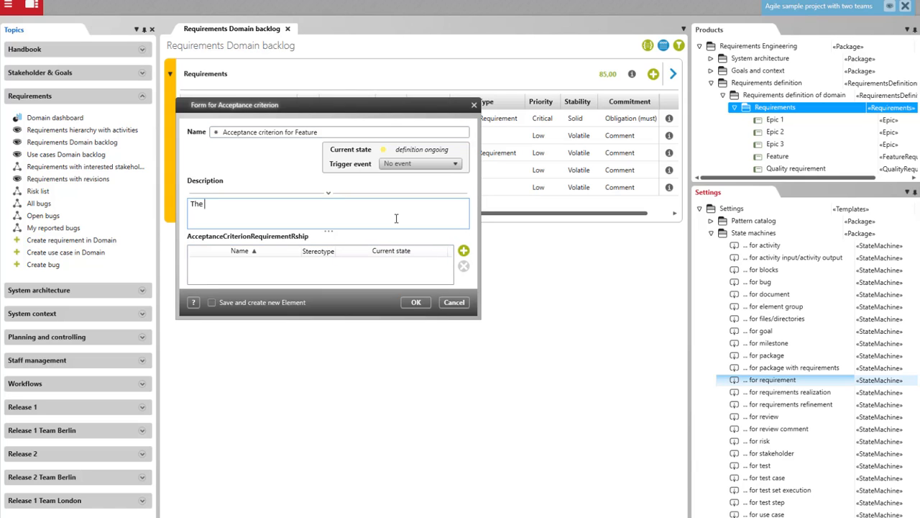
text(The system...)
Link the Feature requirement from the domain's Requirements package in the AcceptanceCriterionRequirementRship table and create the acceptance criterion.
click(464, 251)
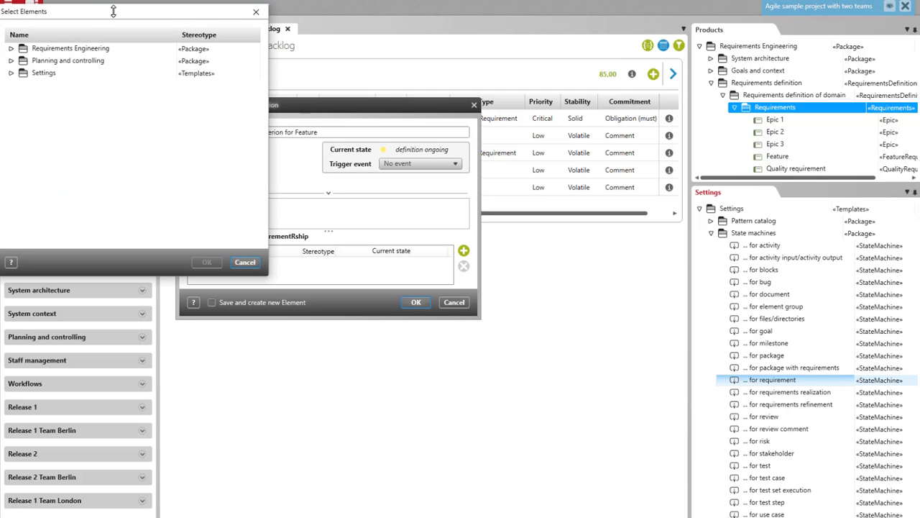
drag(113, 10, 297, 118)
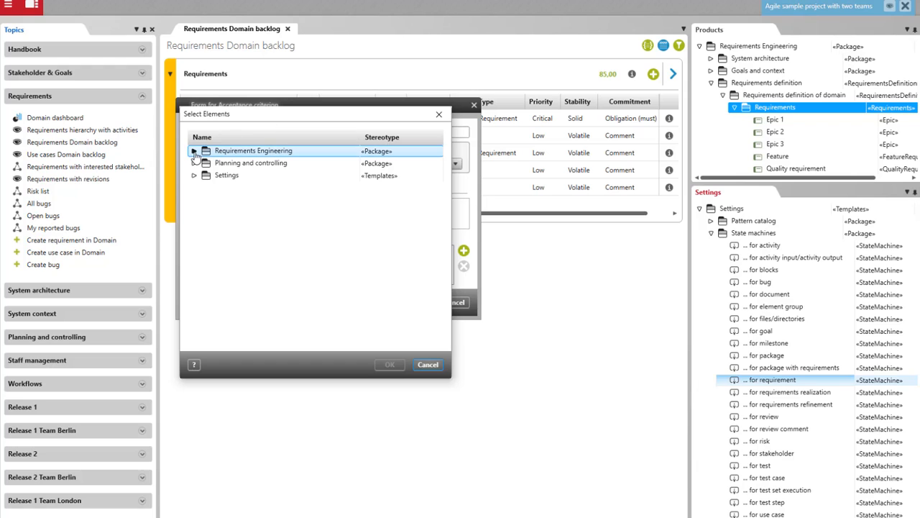
click(195, 150)
click(202, 163)
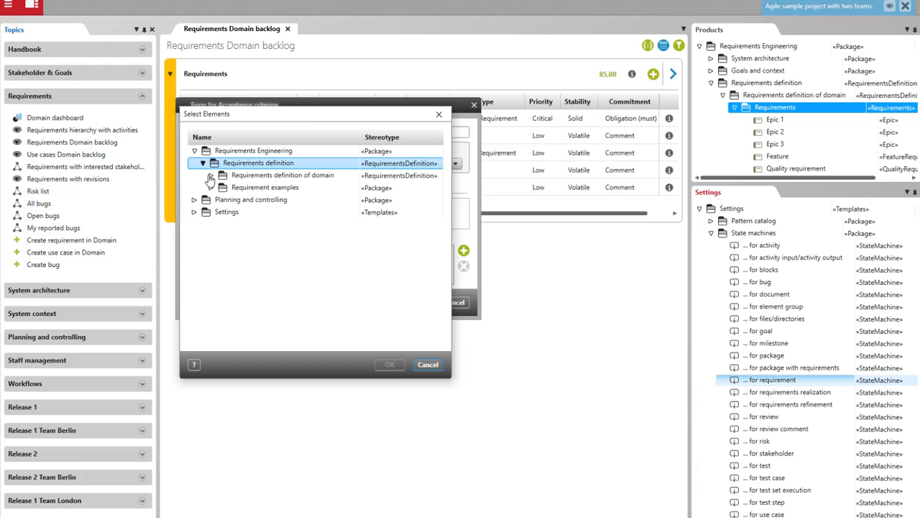
click(211, 177)
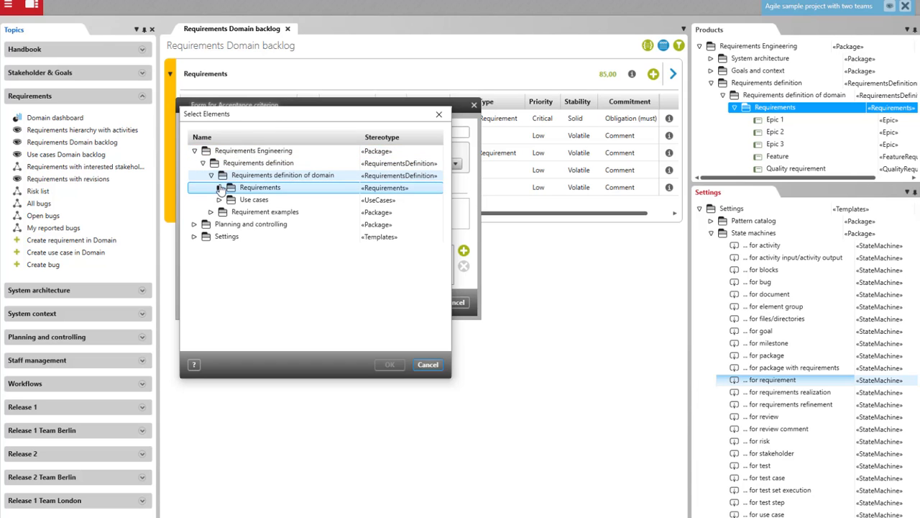
click(219, 187)
click(259, 238)
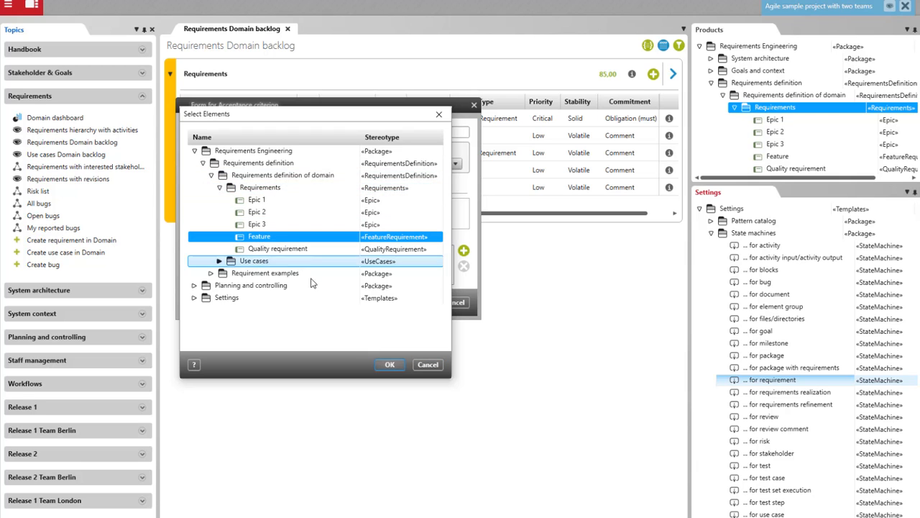
click(390, 364)
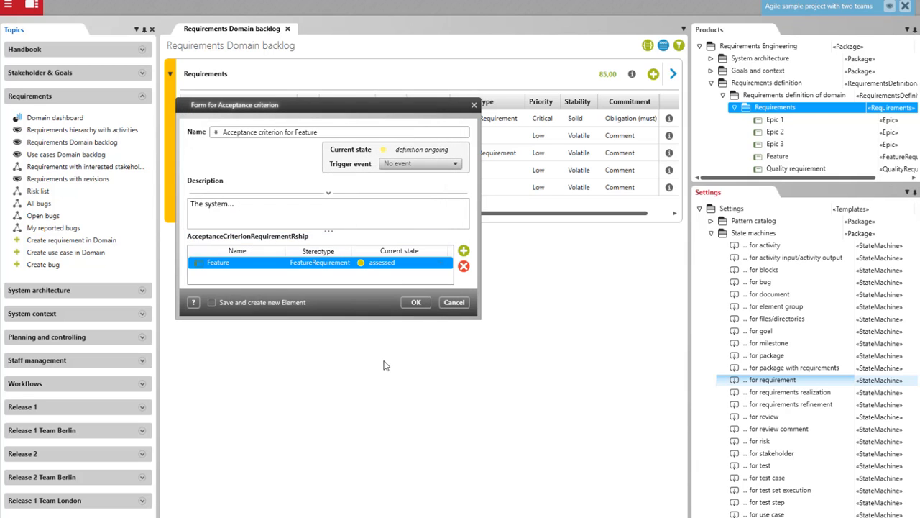
click(417, 302)
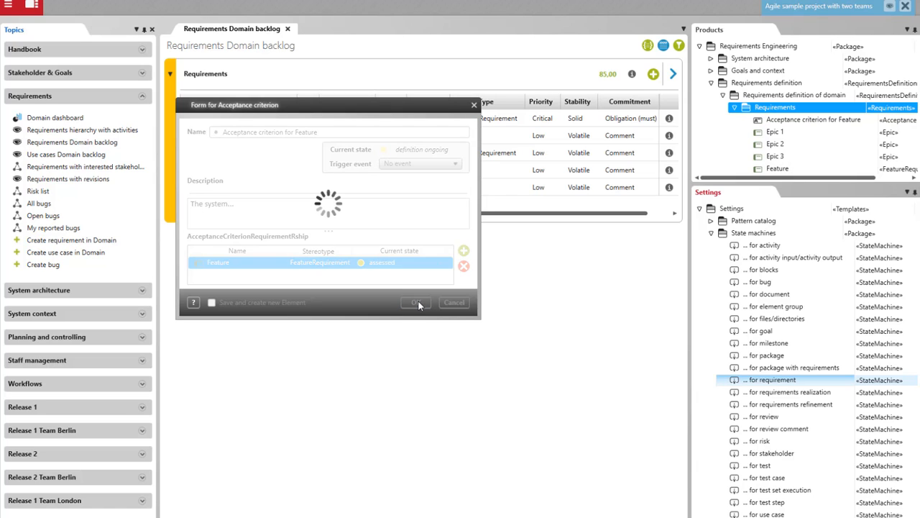
Open "Acceptance criterion for Feature" from the Requirements package to examine its form.
click(764, 120)
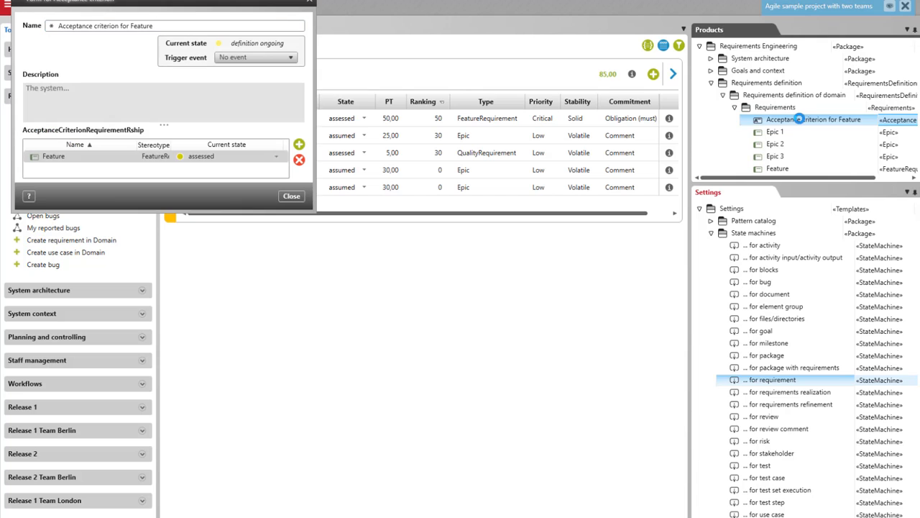
drag(260, 4, 430, 105)
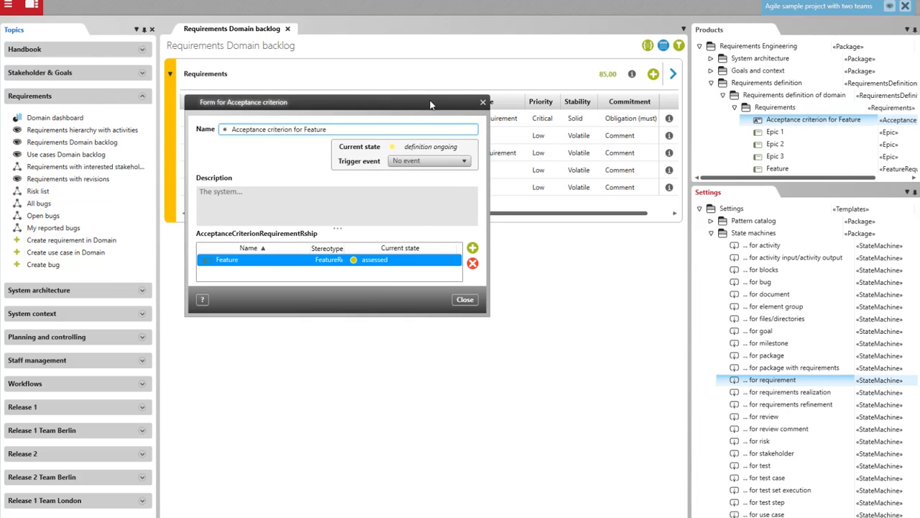